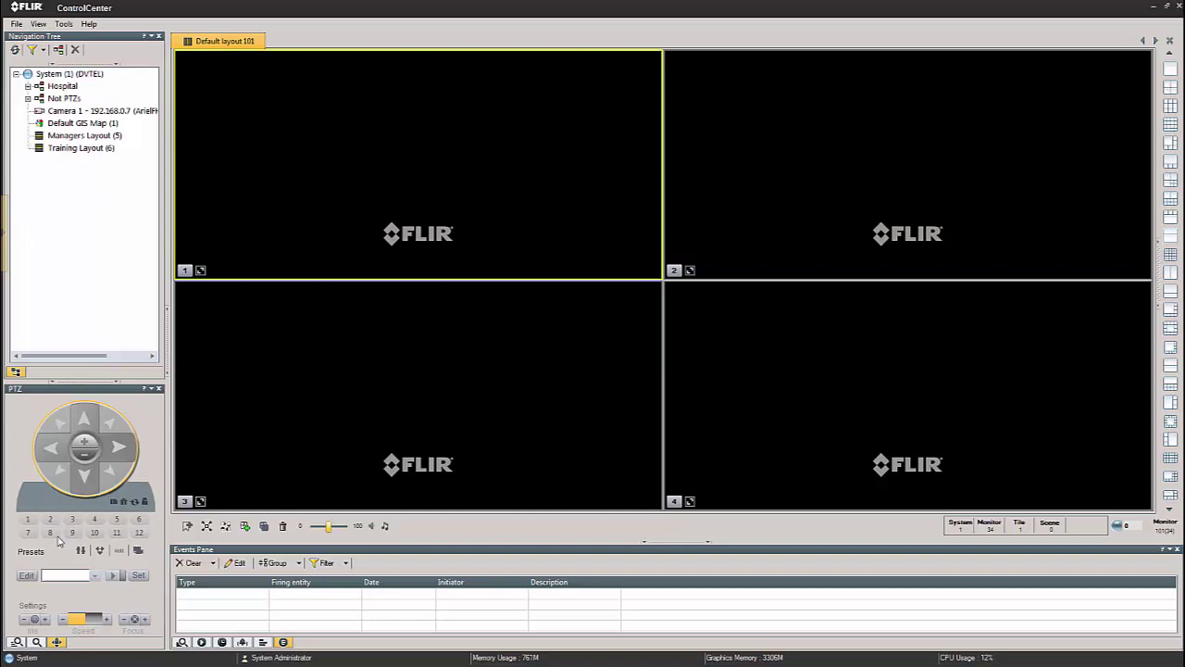
Cycle Query and Motion Query panels back to PTZ, open Managers Layout, return to Default layout 101.
left_click(35, 642)
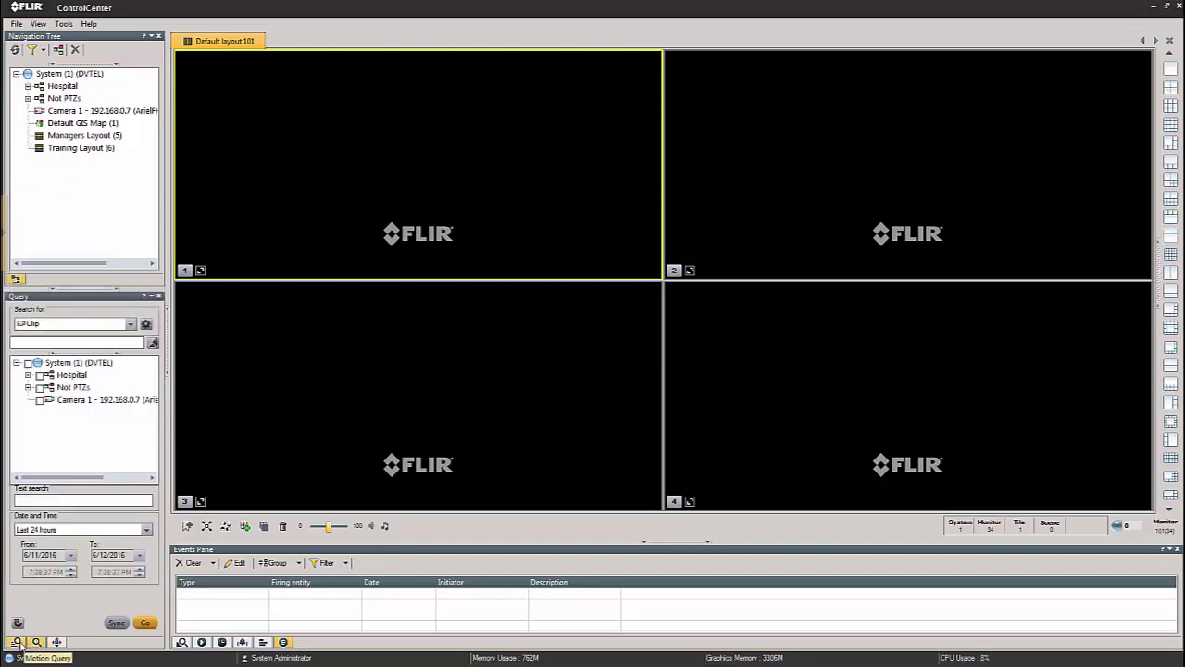
left_click(17, 642)
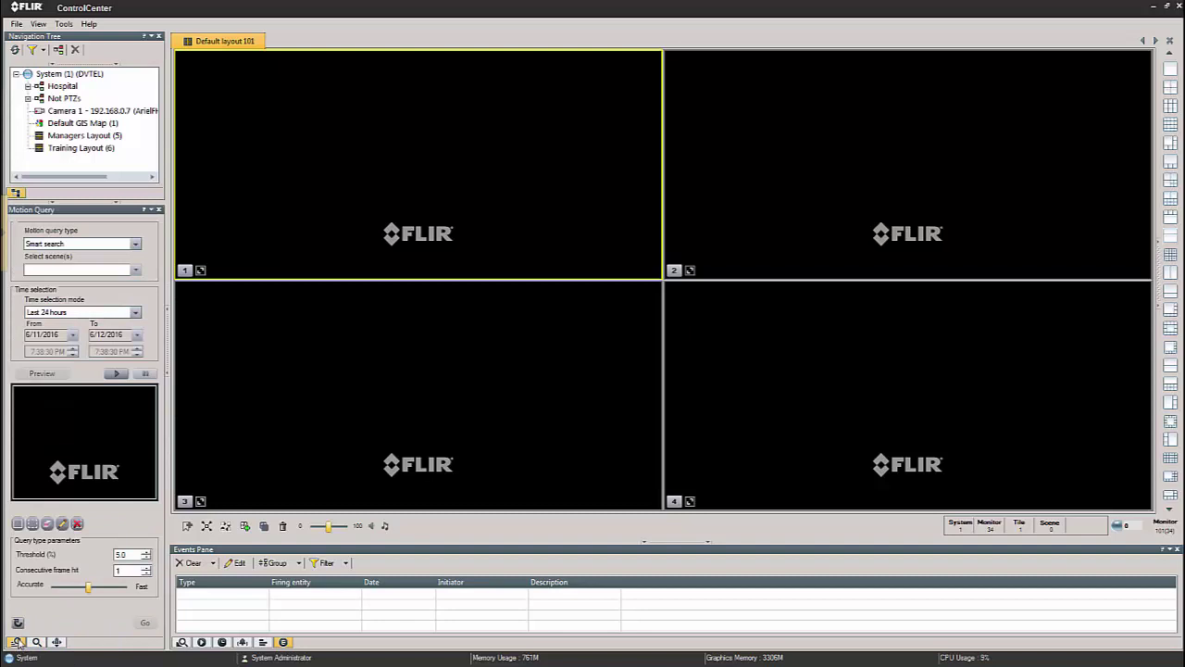
left_click(36, 641)
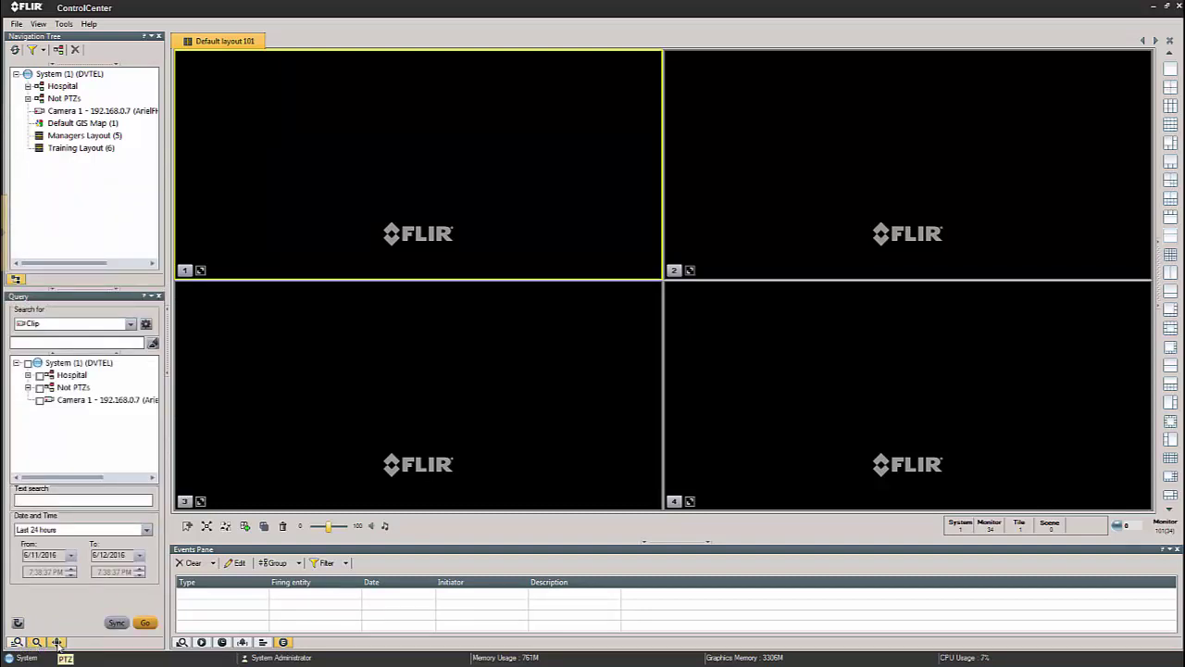
left_click(56, 641)
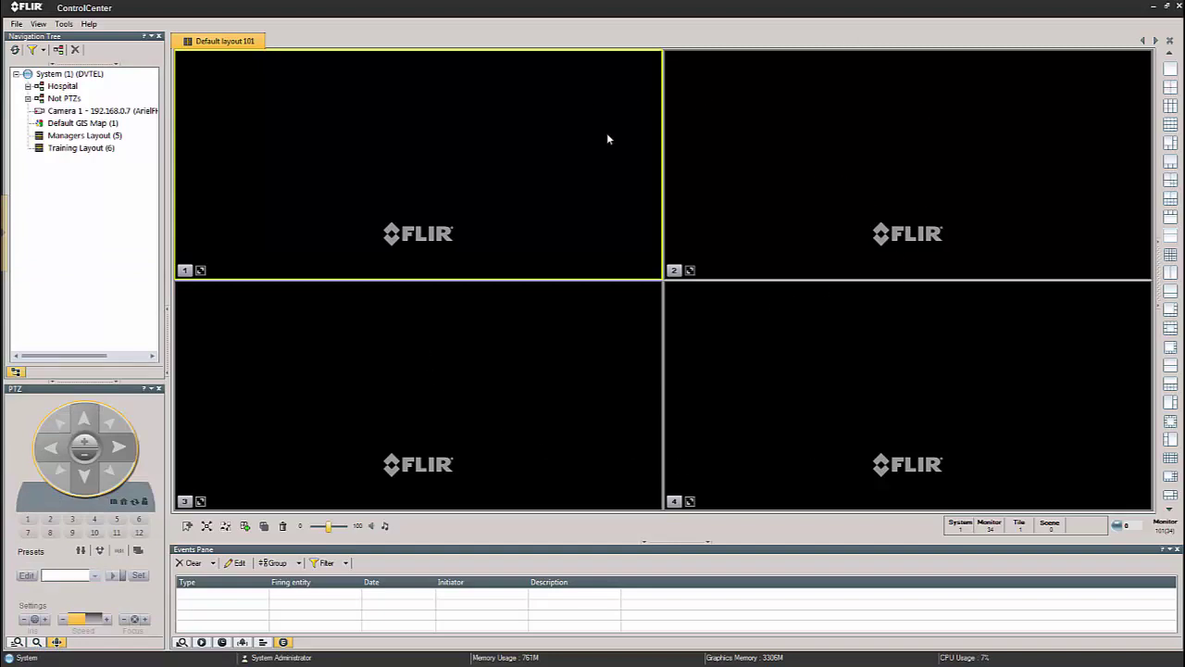
double_click(80, 137)
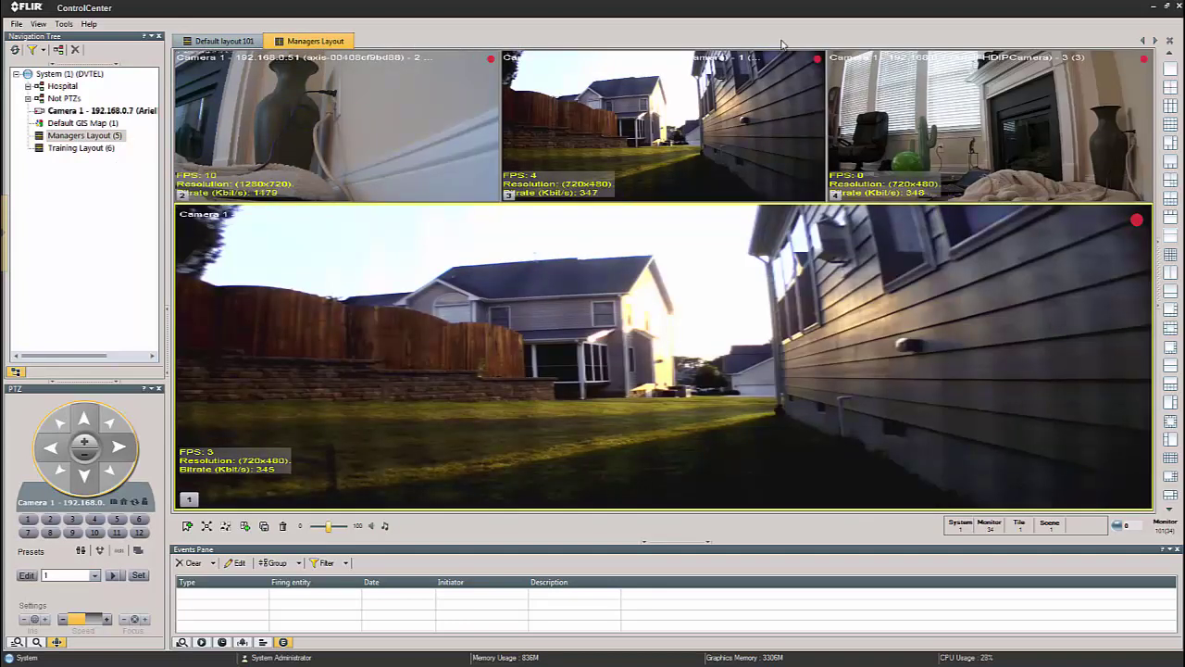
left_click(223, 41)
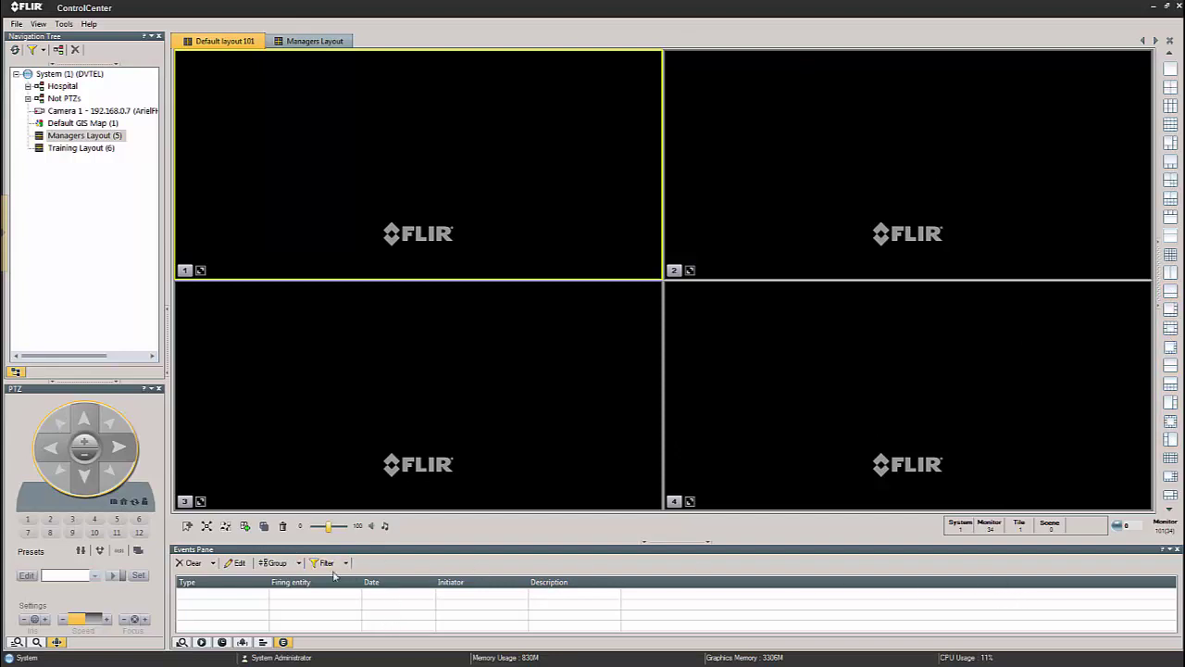
Cycle through Query Results, File Playback, Alarms and Export Status, ending on the Timeline pane.
left_click(184, 641)
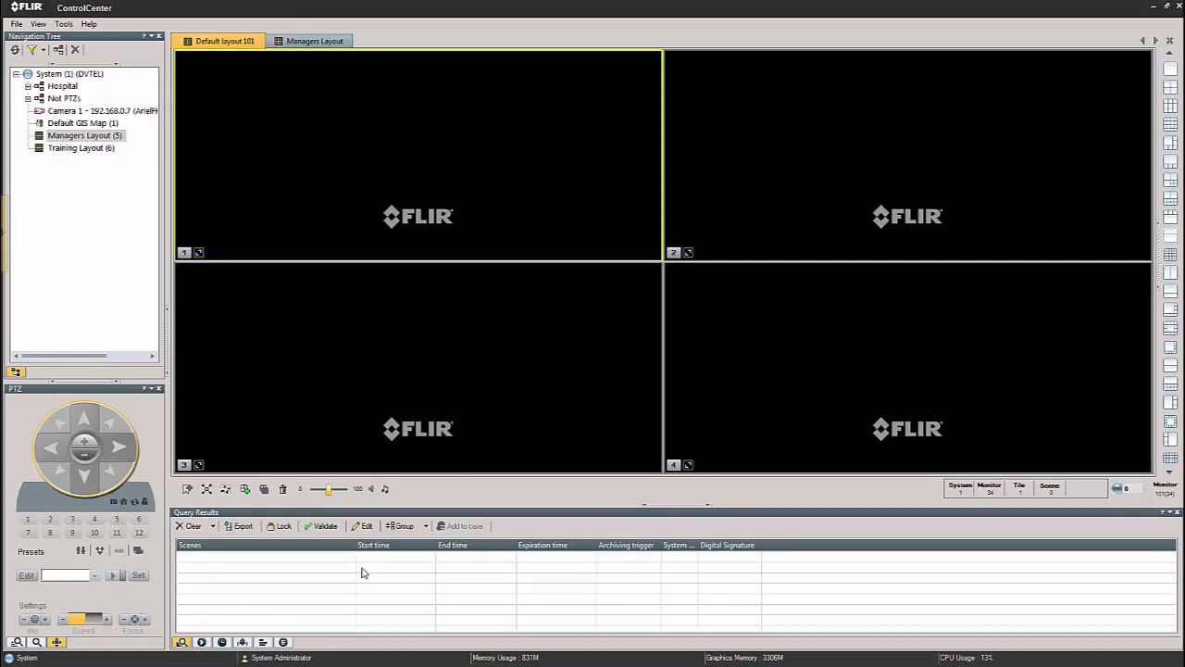
left_click(204, 642)
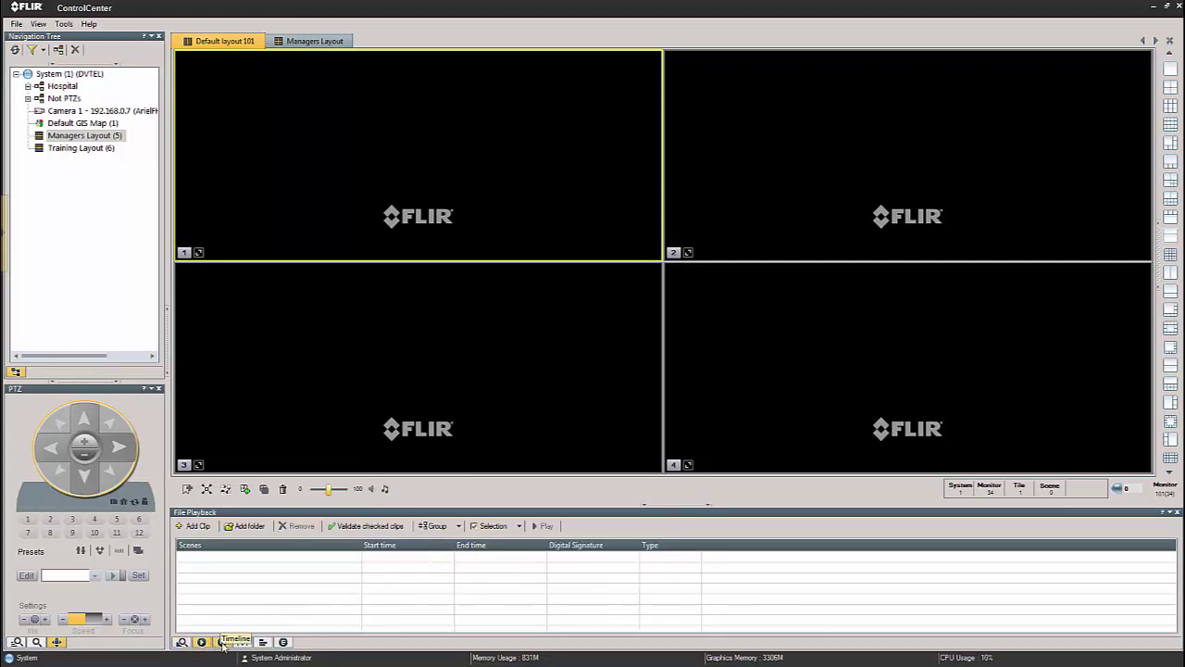
left_click(222, 641)
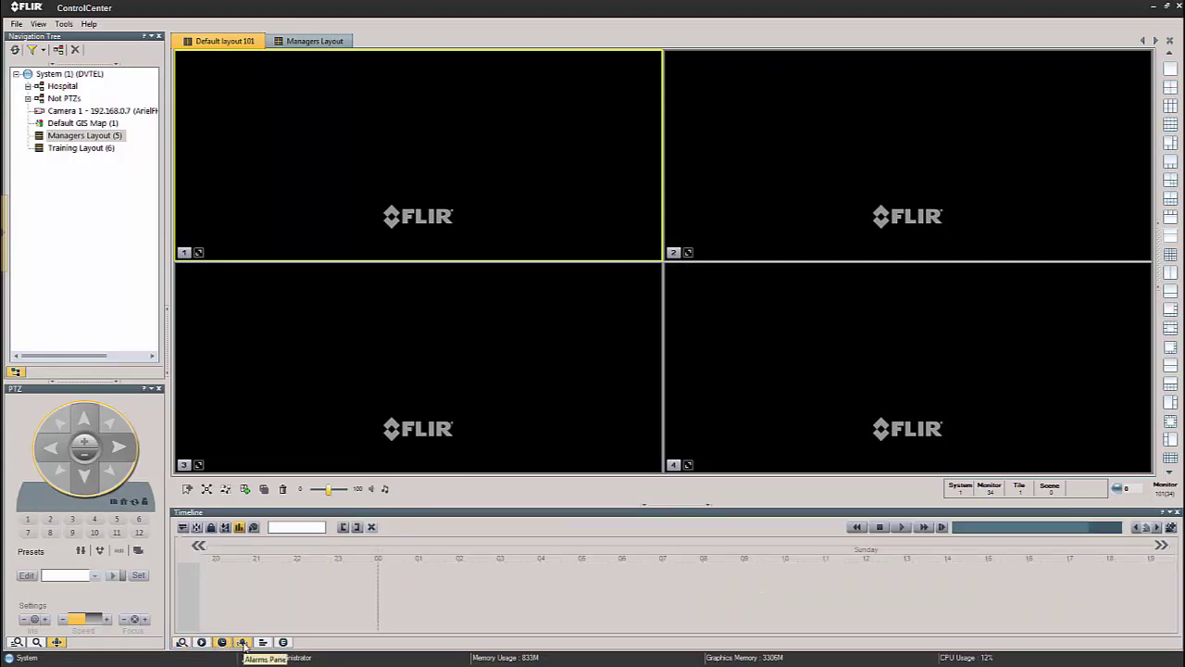
left_click(243, 642)
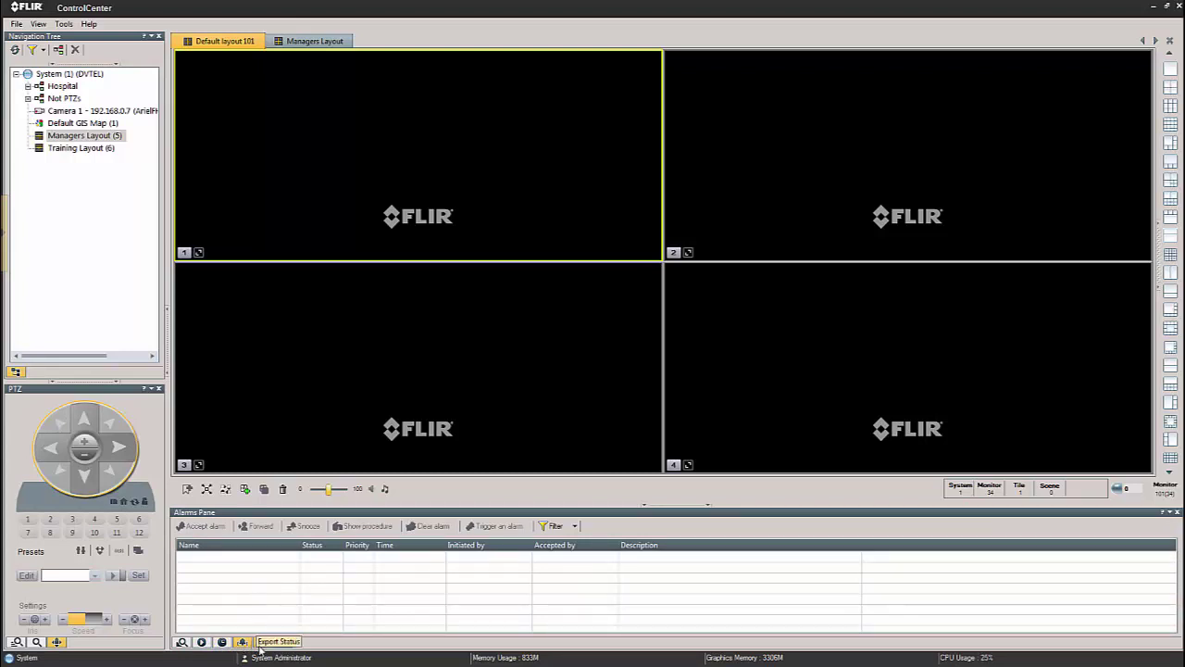
left_click(263, 641)
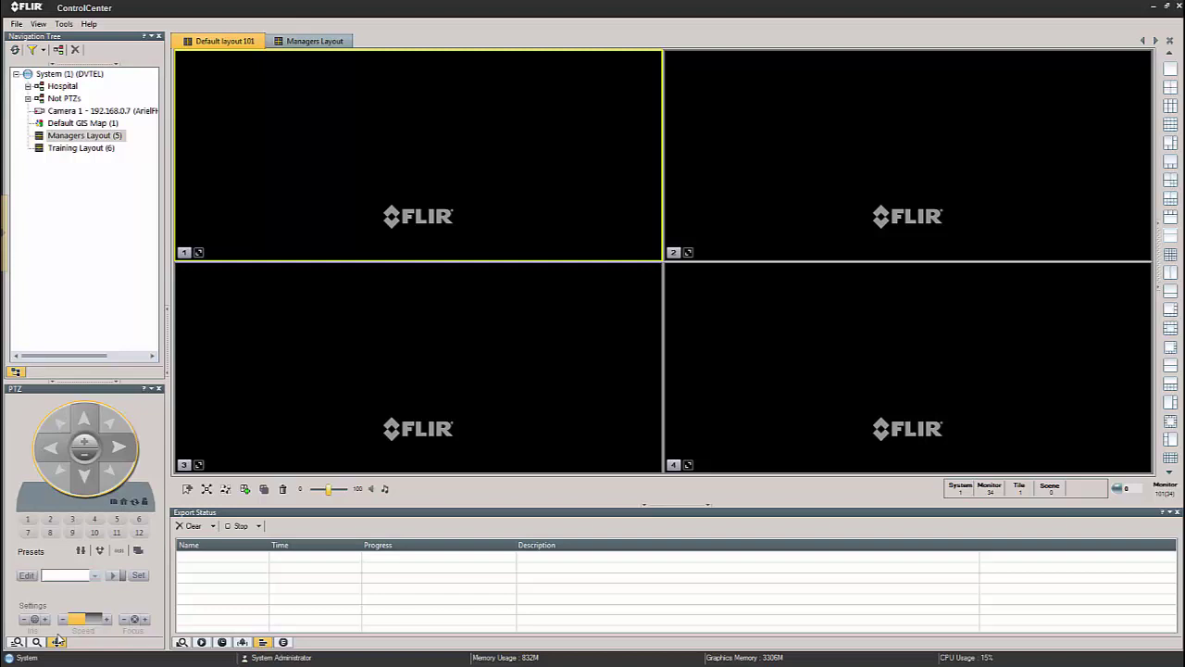
left_click(181, 641)
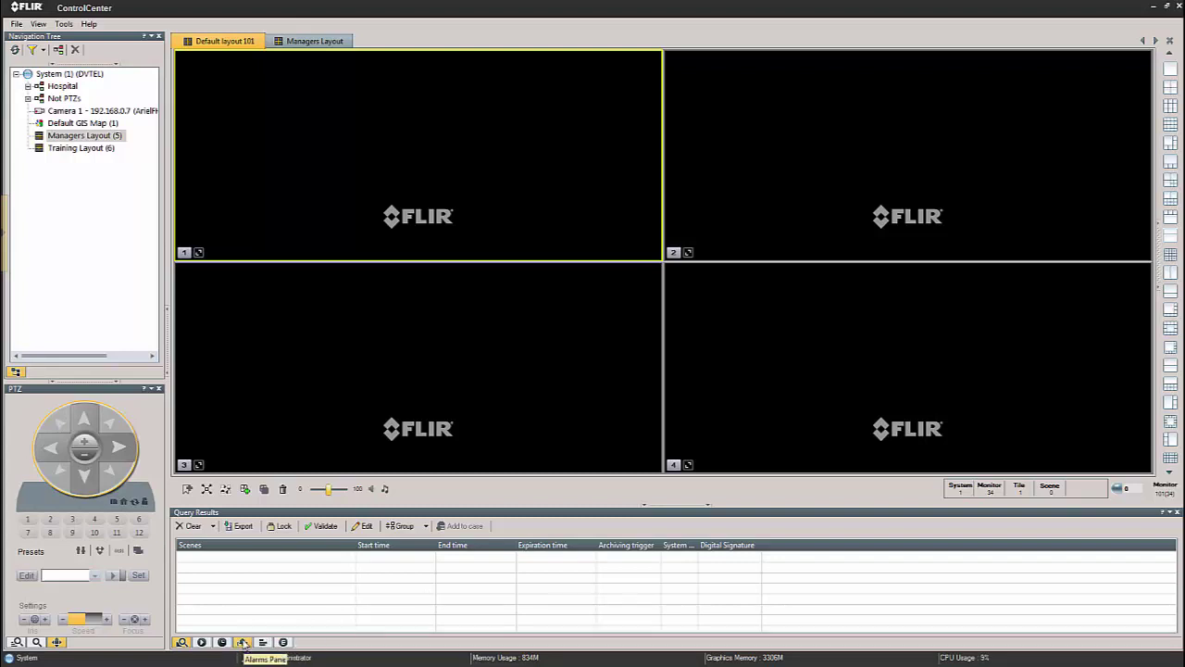
left_click(223, 642)
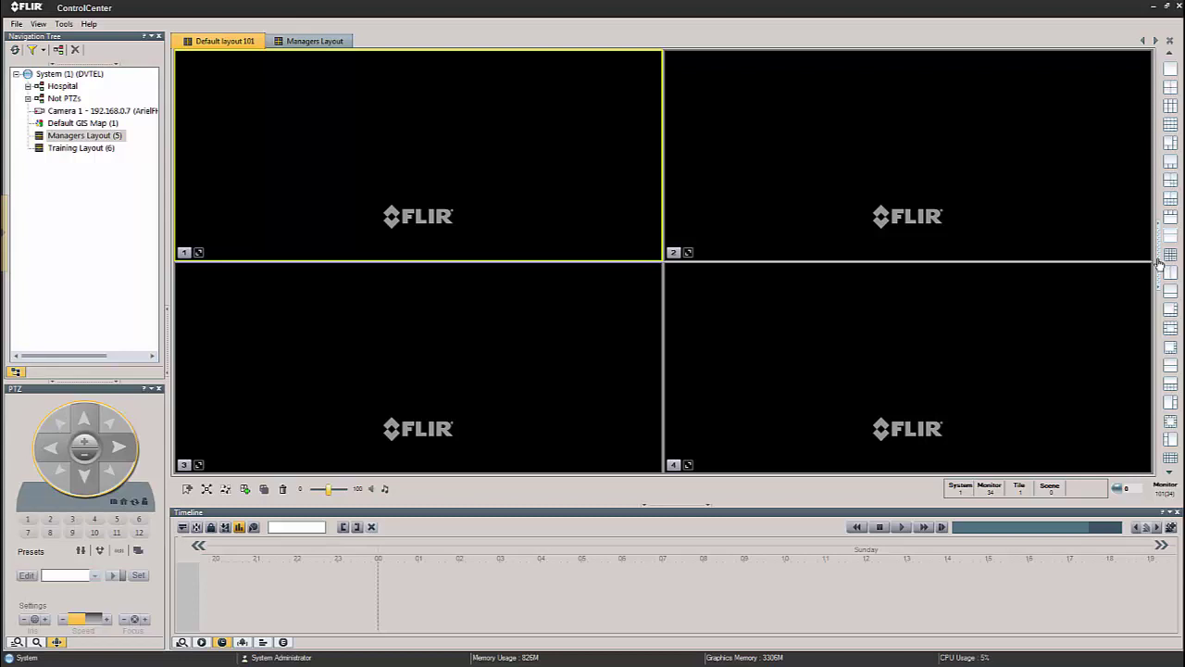
Collapse and restore the layout patterns strip and the left Navigation Tree and PTZ panels.
left_click(1158, 264)
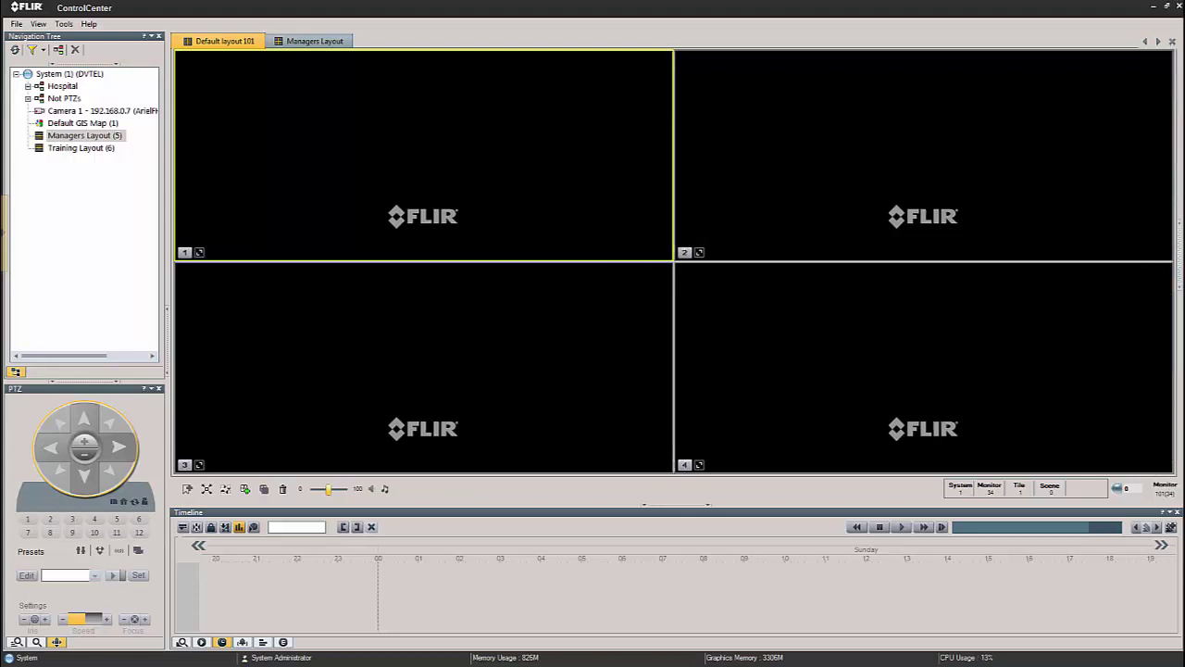
left_click(1179, 243)
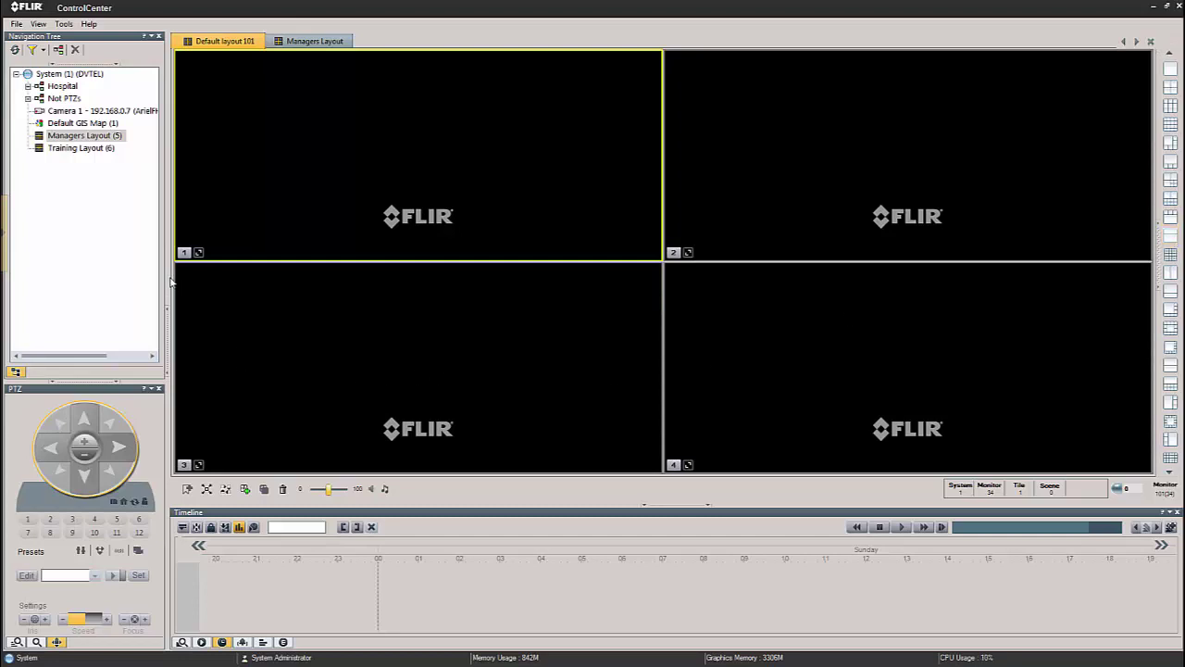
left_click(171, 337)
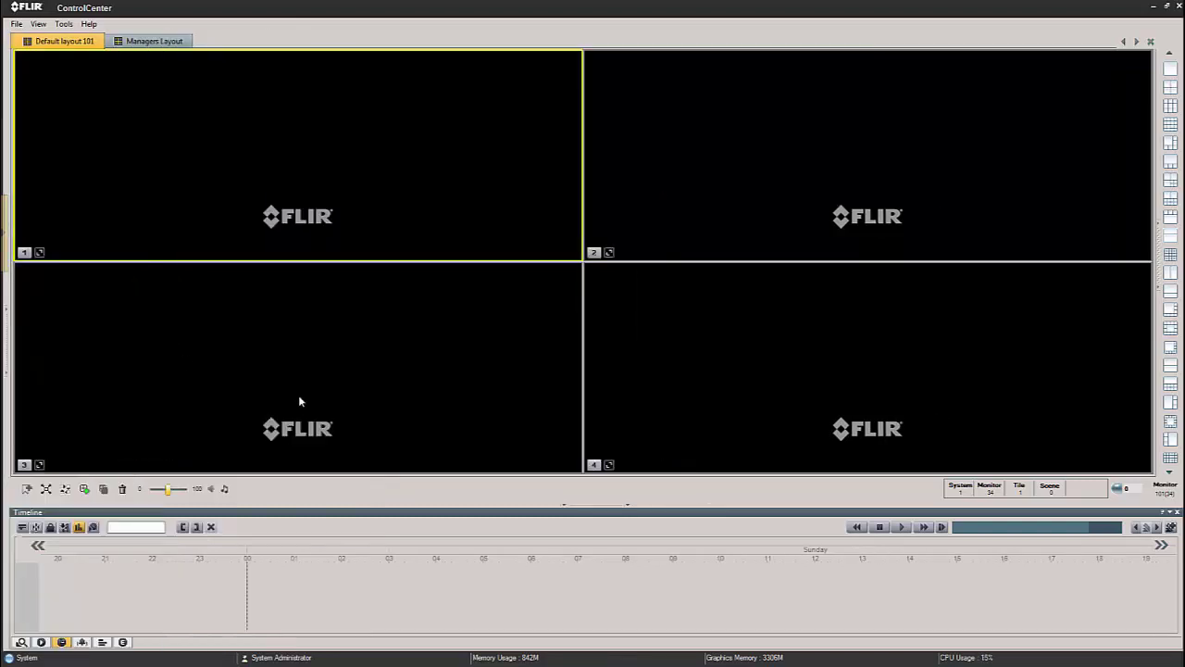
left_click(5, 356)
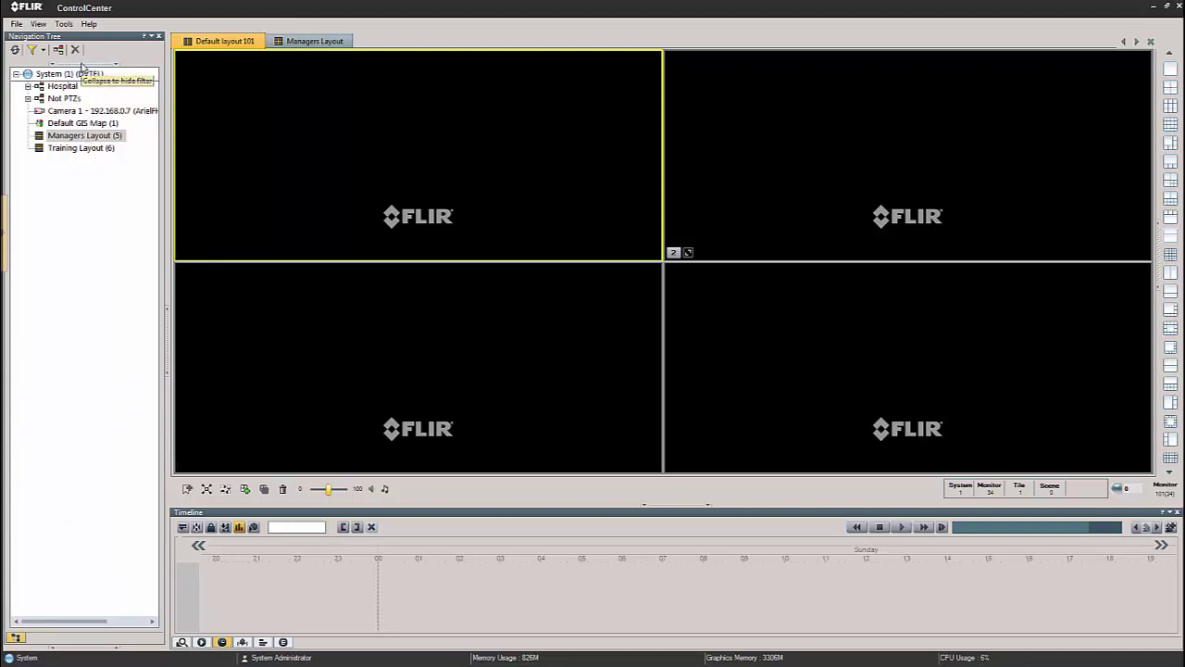
Toggle the Navigation Tree search filter, re-expand PTZ controls, and collapse the Timeline pane.
left_click(81, 67)
left_click(82, 80)
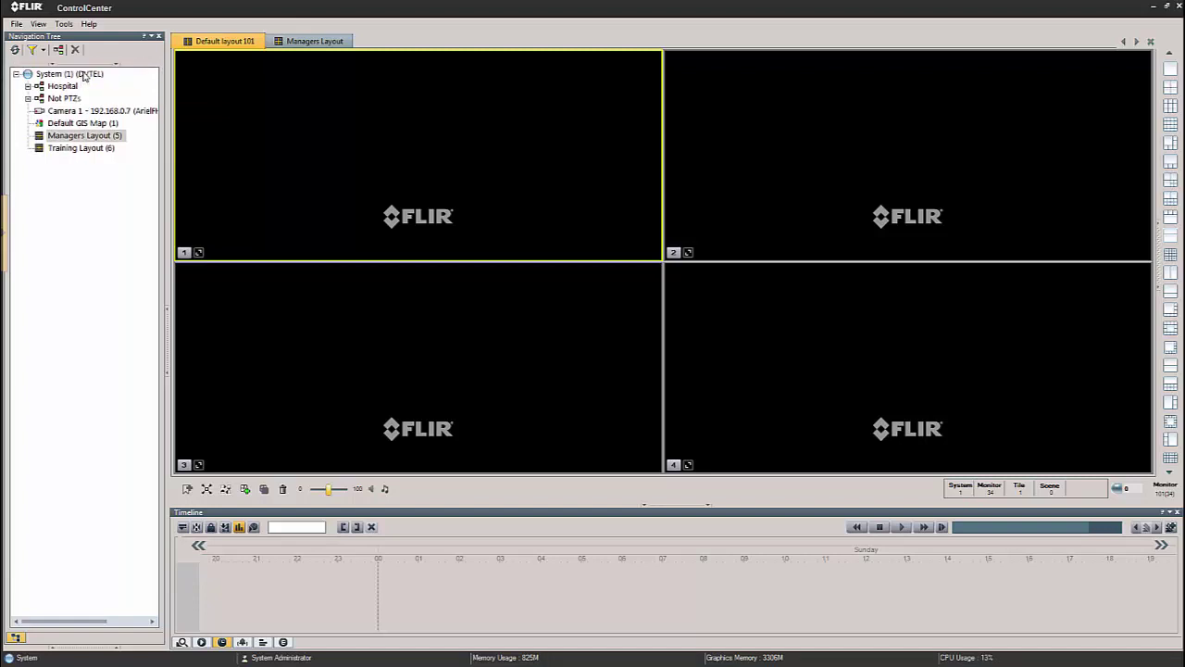
left_click(82, 649)
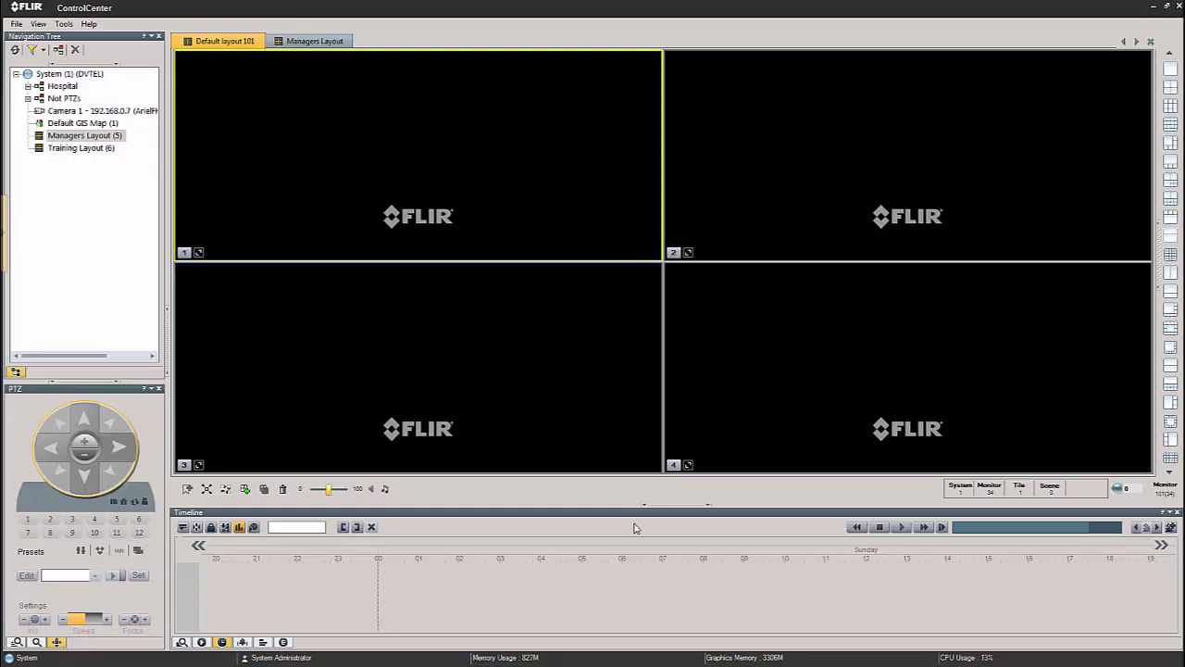
left_click(679, 510)
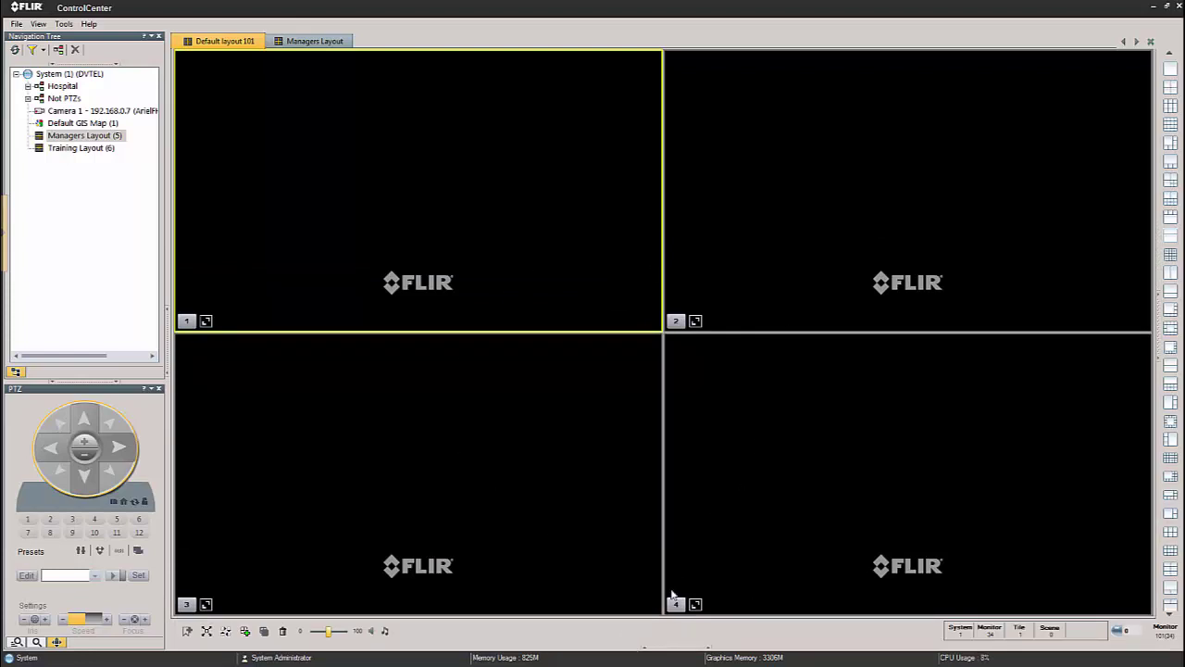
Re-expand the Timeline, close the Alarms Pane, and show File Playback below the grid.
left_click(669, 647)
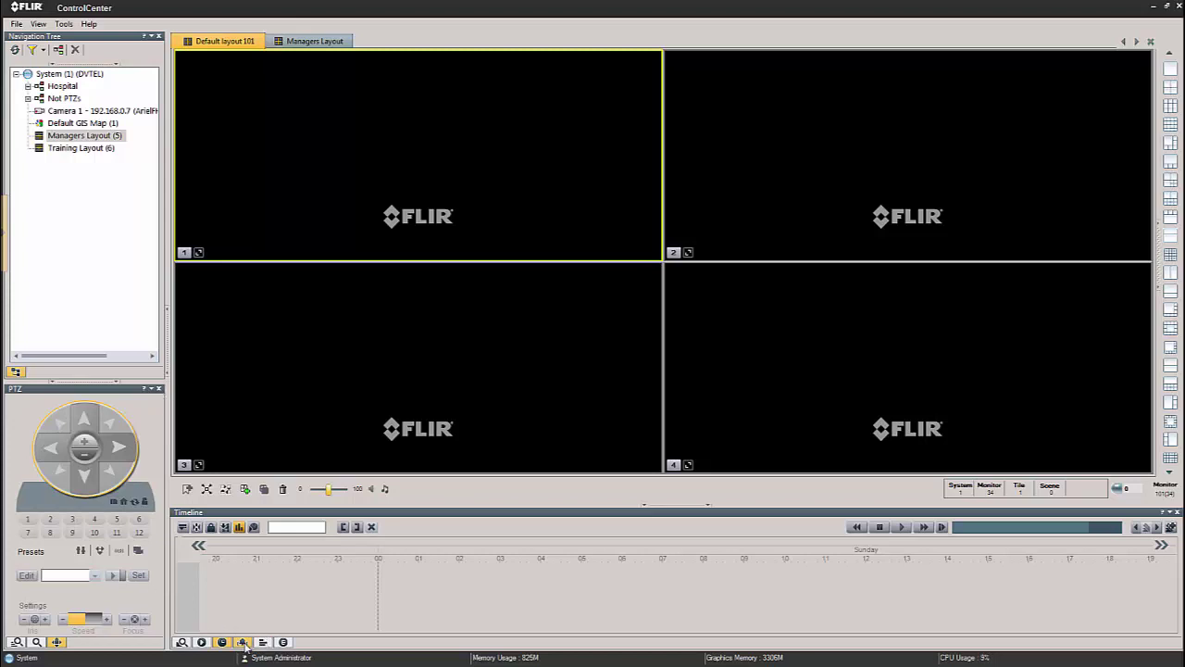
left_click(242, 641)
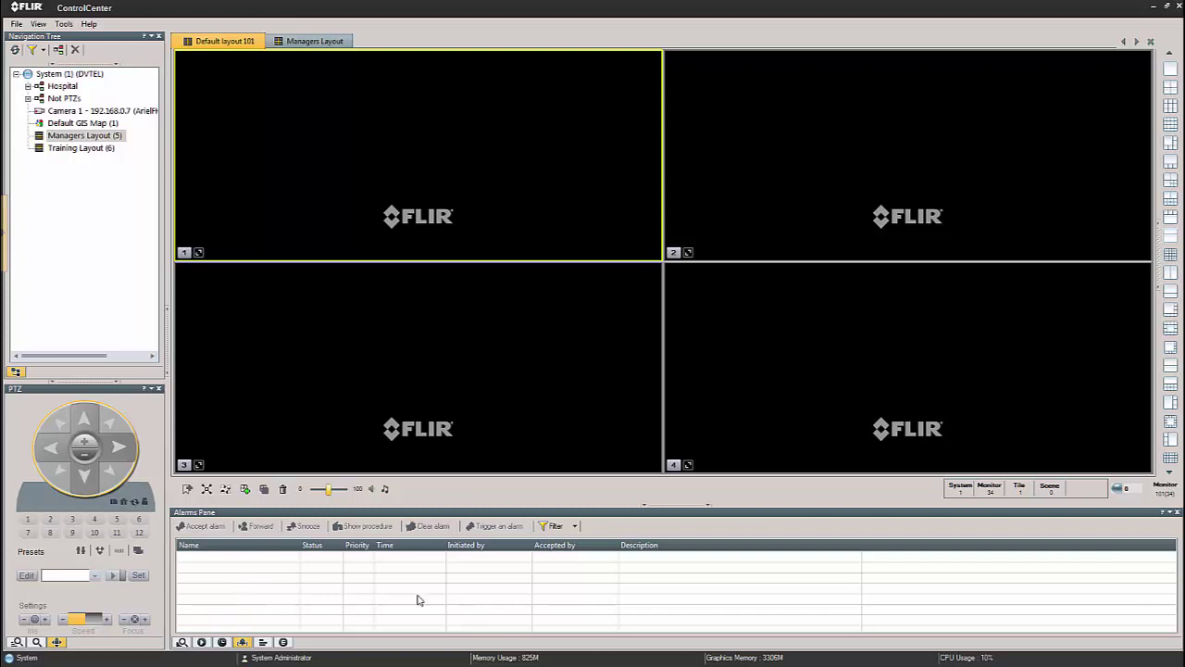
left_click(1177, 515)
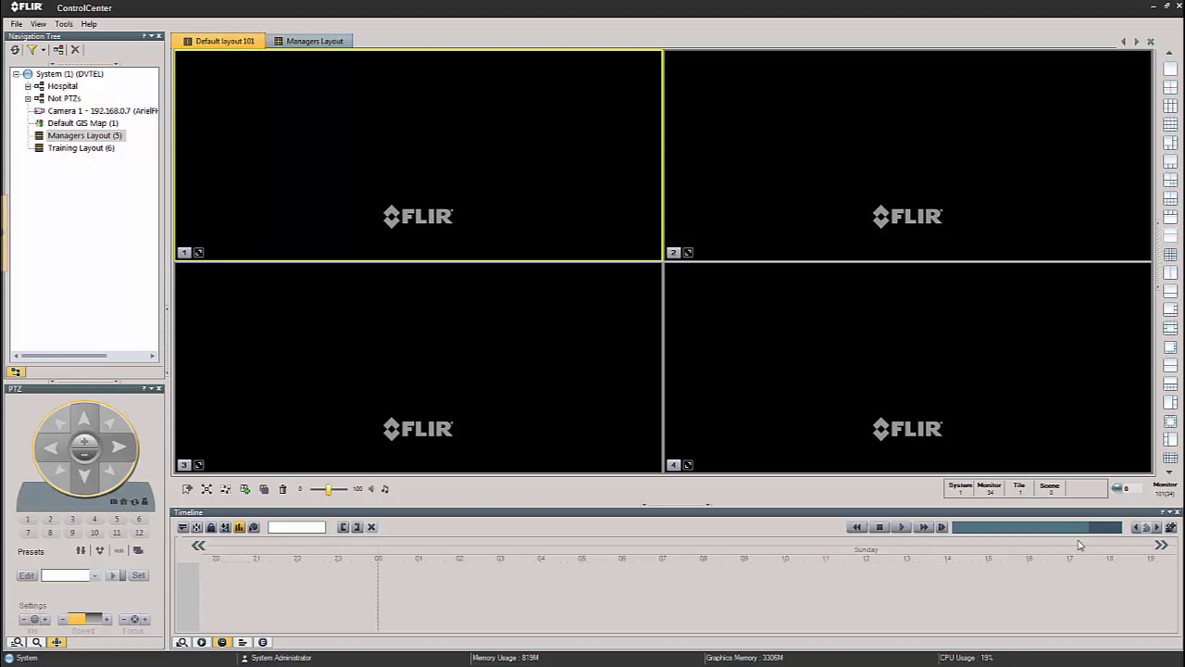
left_click(1173, 524)
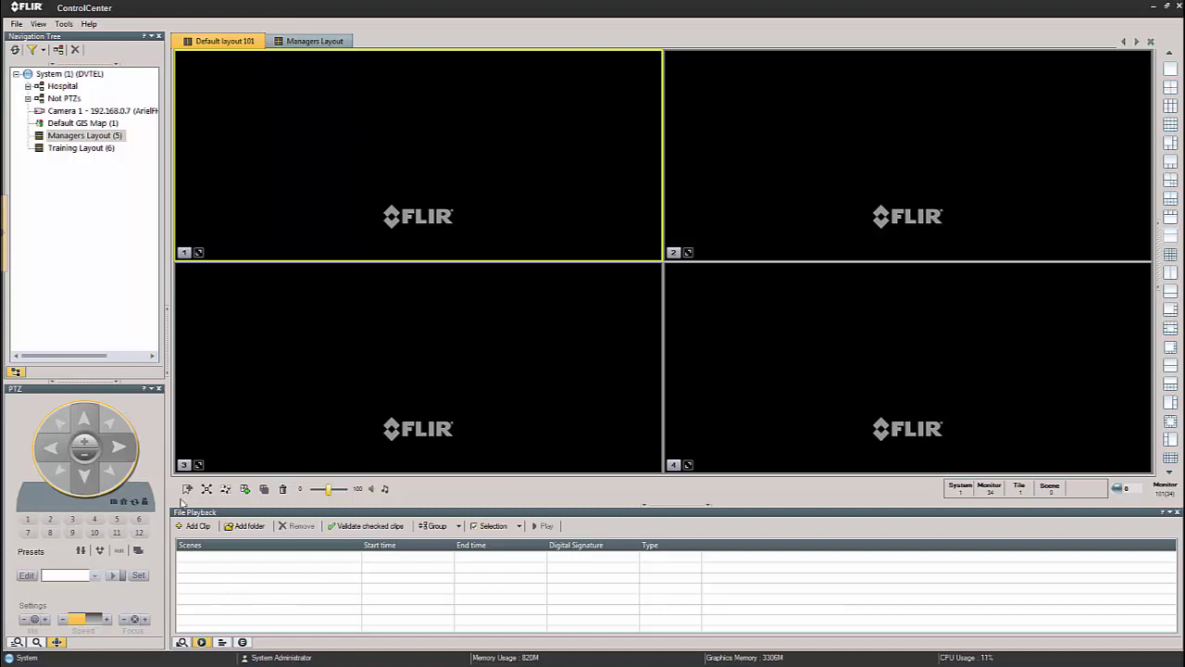
Switch the bottom pane back to the Timeline through View > Content.
left_click(39, 24)
mouse_move(51, 52)
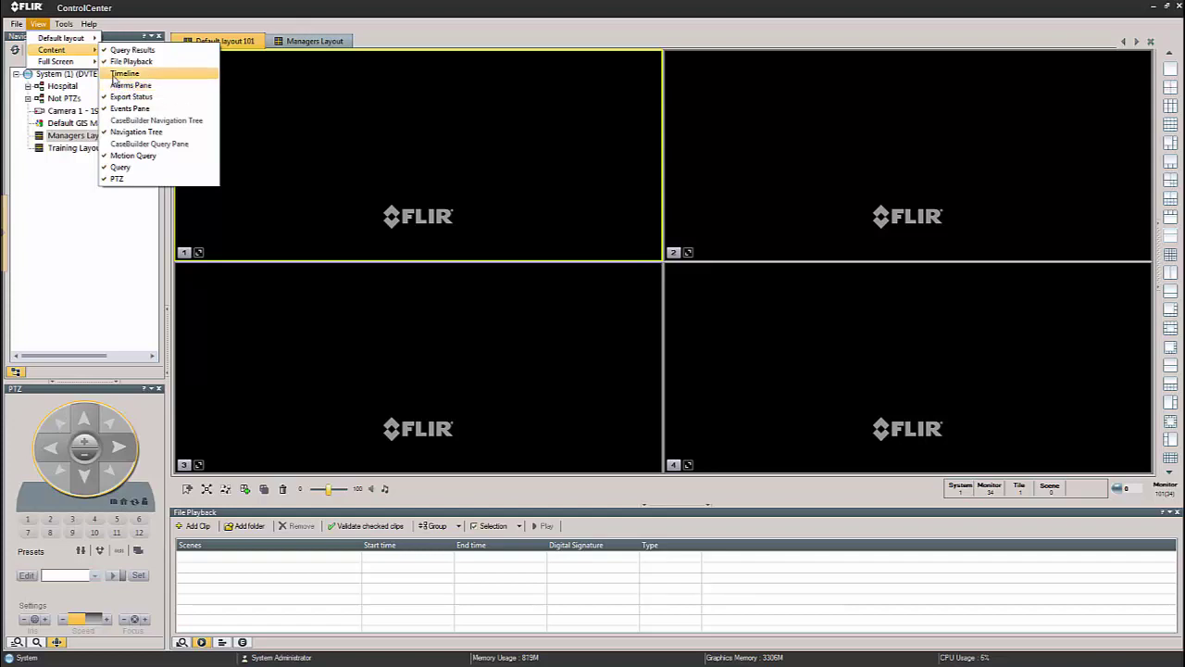
left_click(114, 74)
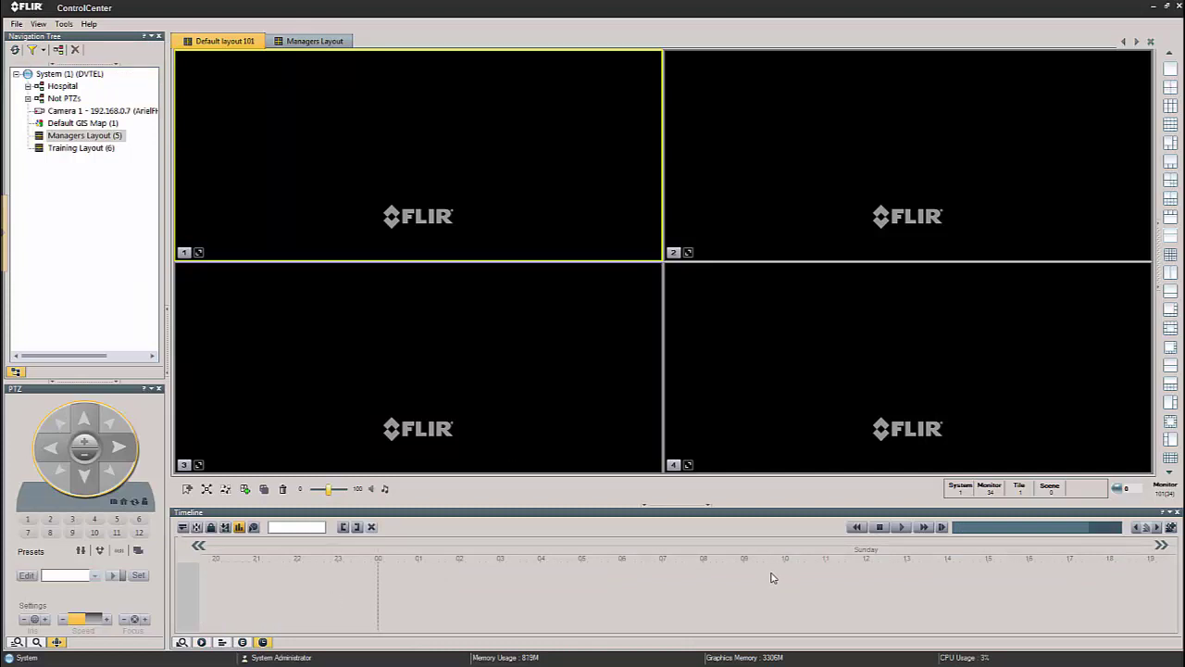
double_click(416, 146)
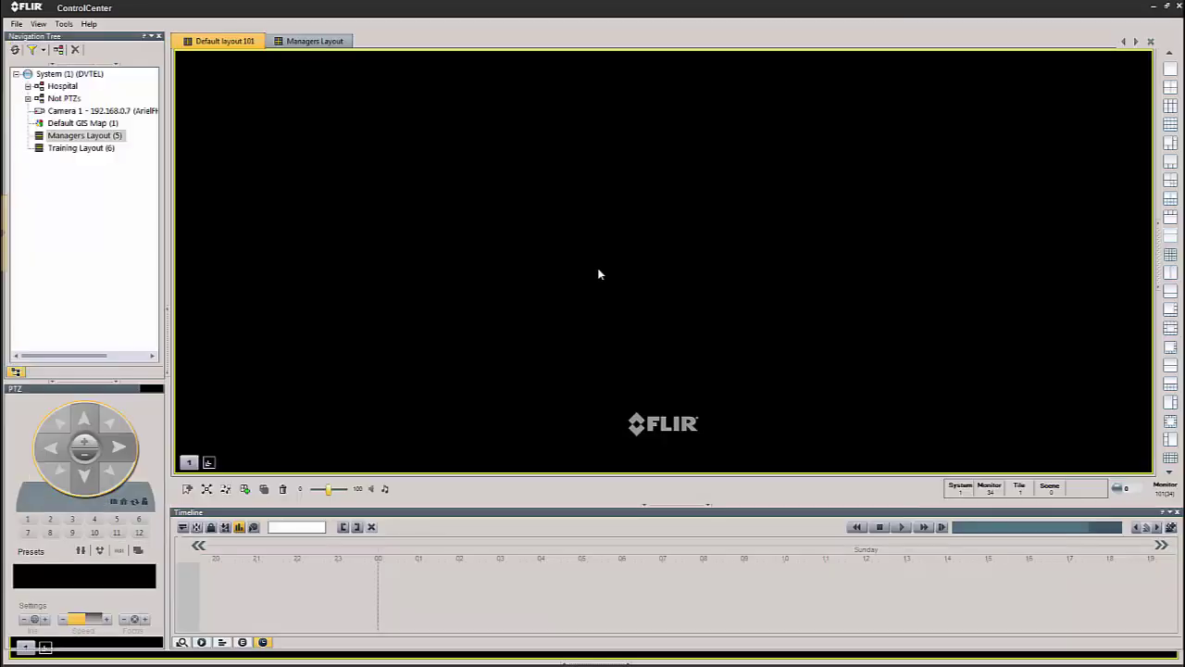
double_click(598, 271)
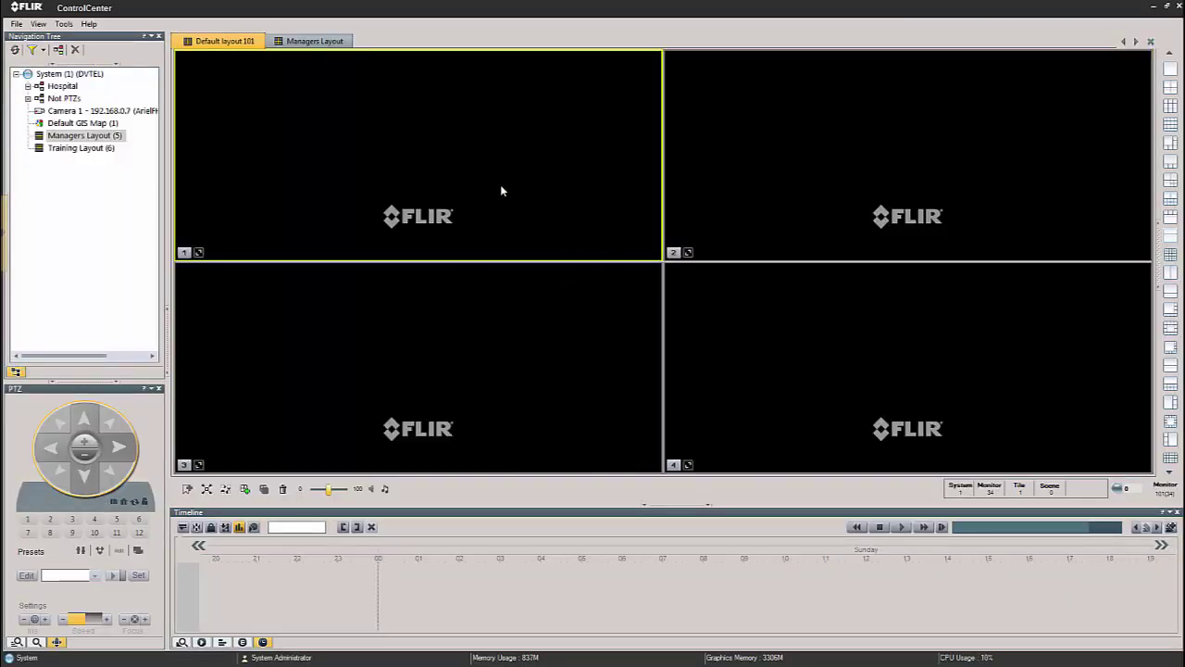
left_click(313, 40)
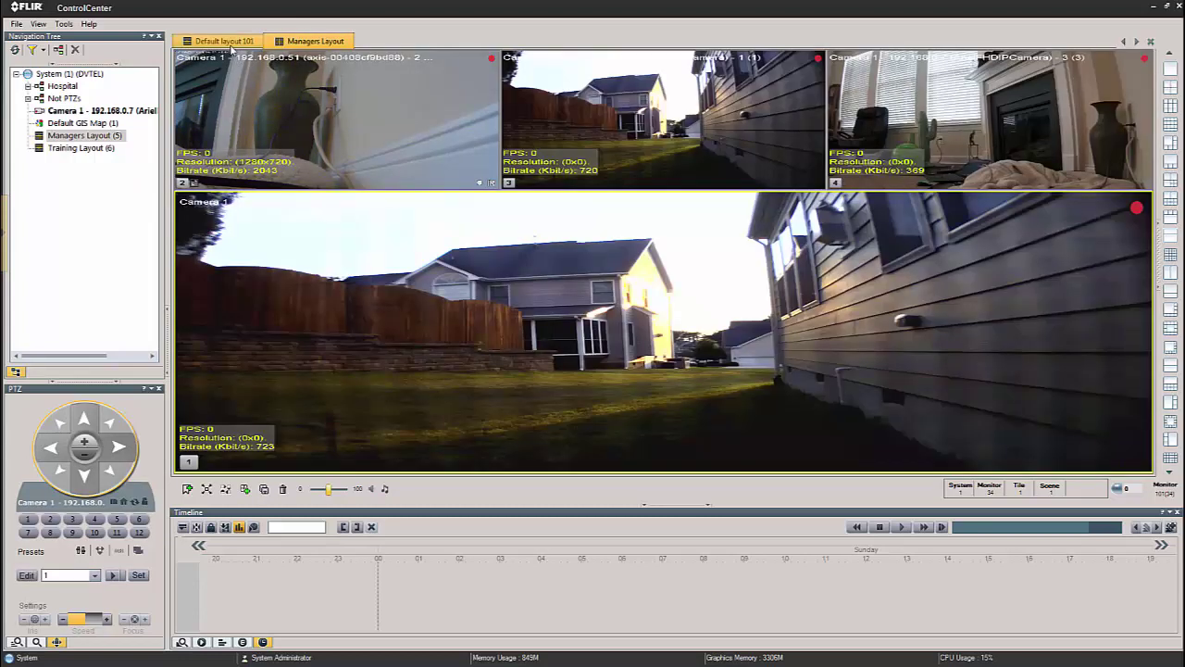
left_click(227, 42)
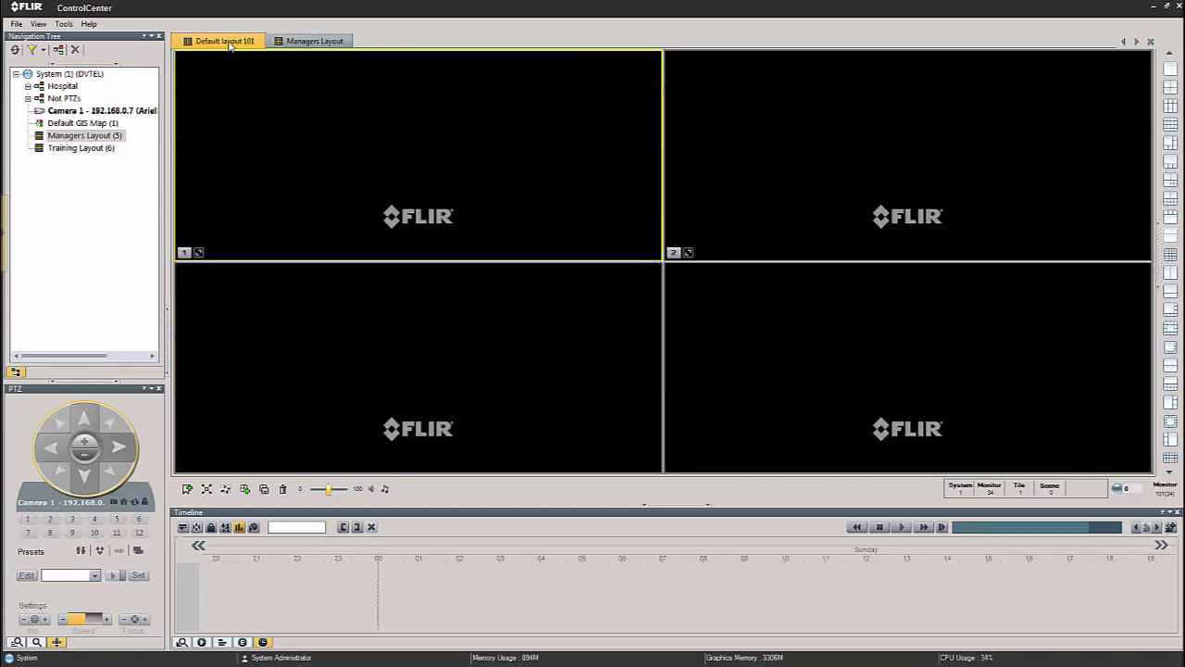
Open the Options dialog from the Tools menu.
left_click(63, 24)
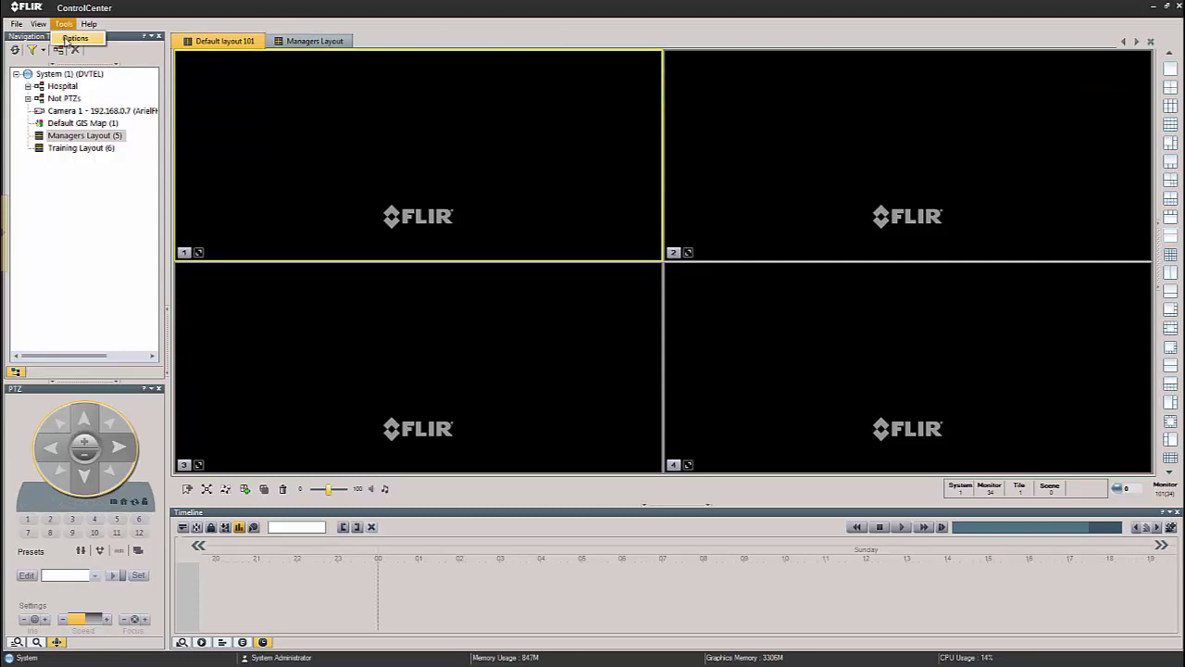
left_click(74, 38)
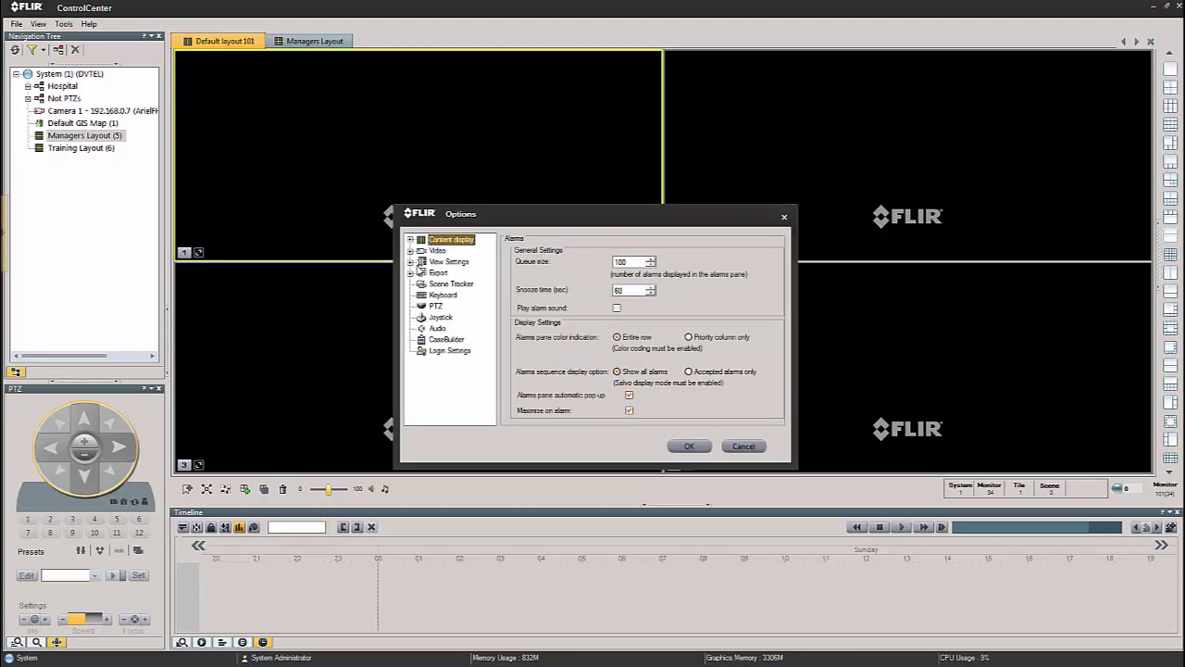
Expand View Settings in Options and move from General to the Full Screen page.
left_click(411, 263)
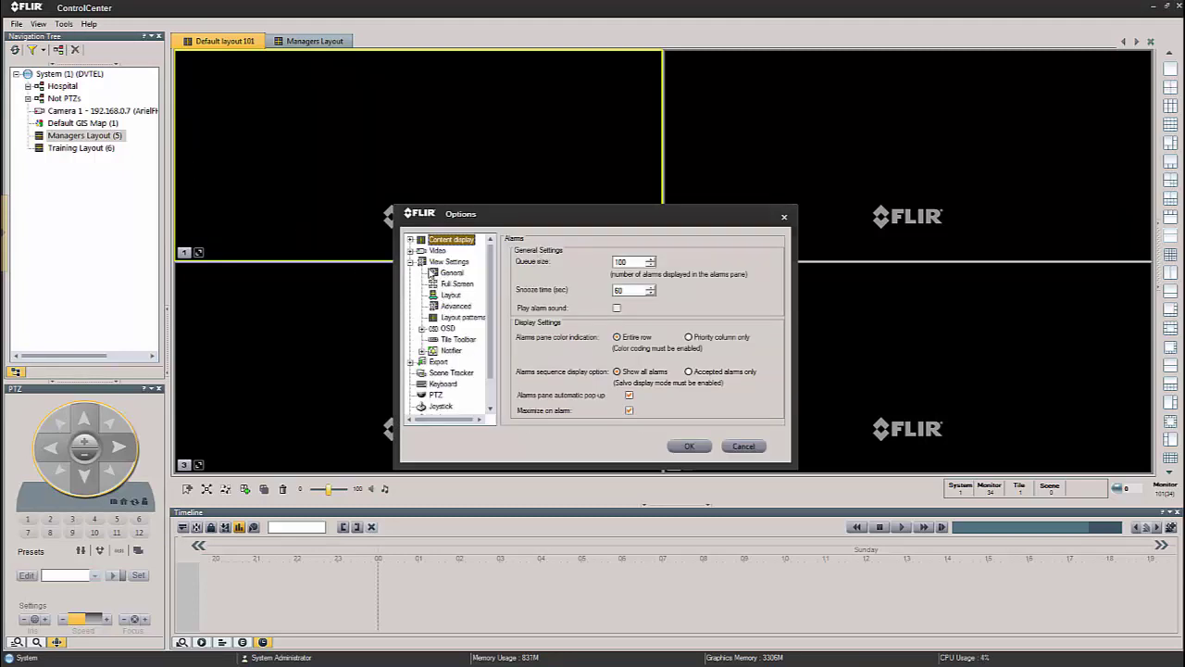
left_click(453, 274)
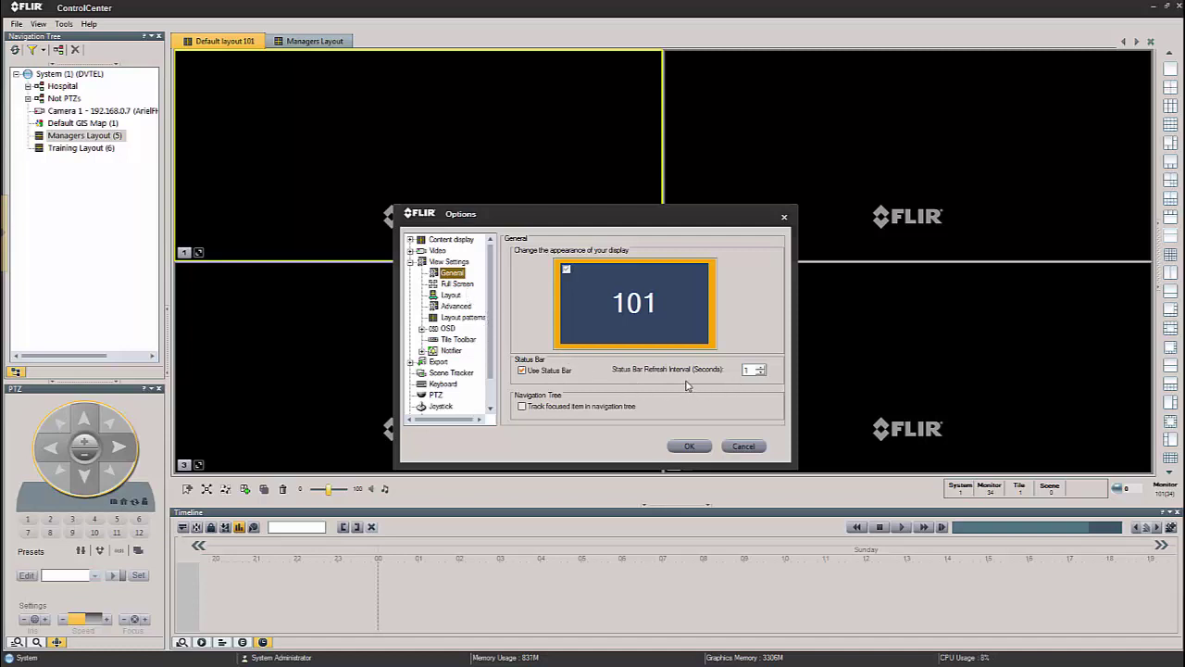
left_click(460, 285)
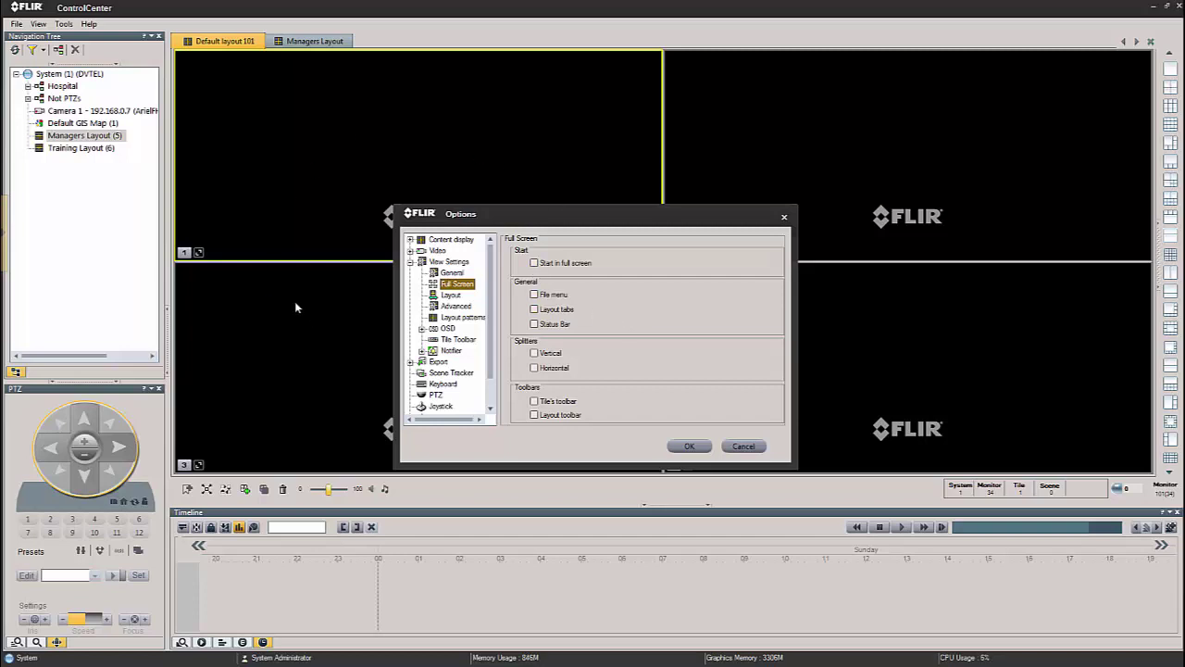
left_click(535, 264)
left_click(534, 295)
Step through Layout and Advanced to the Layout patterns page in the Options tree.
left_click(459, 284)
left_click(453, 294)
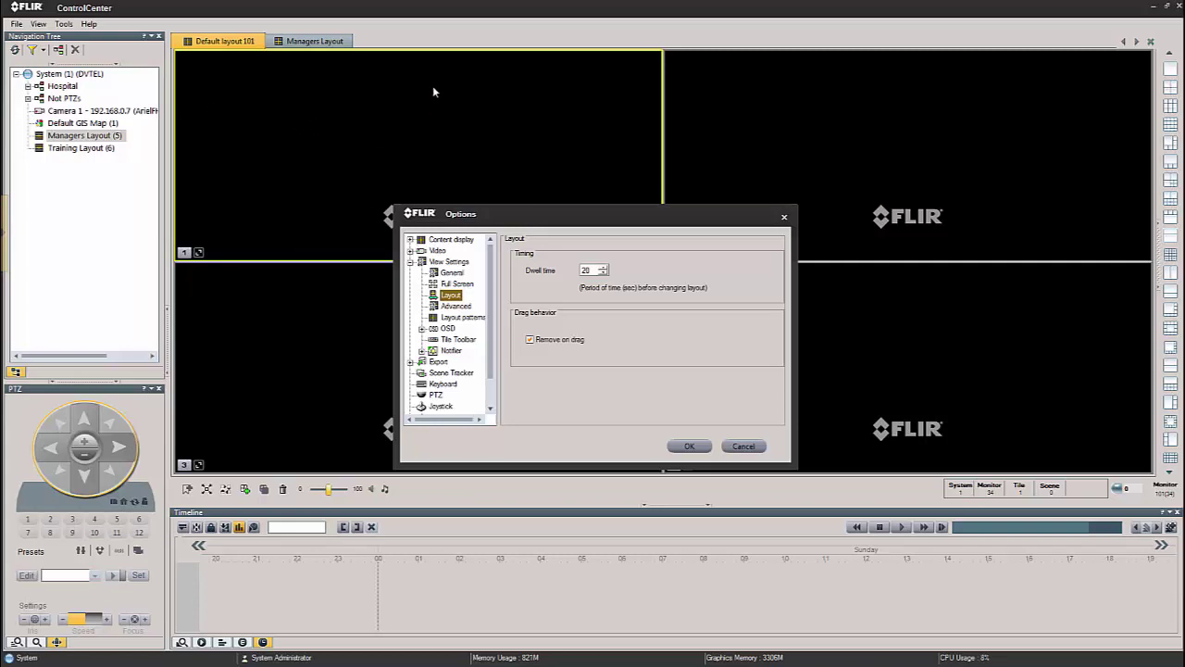
left_click(468, 308)
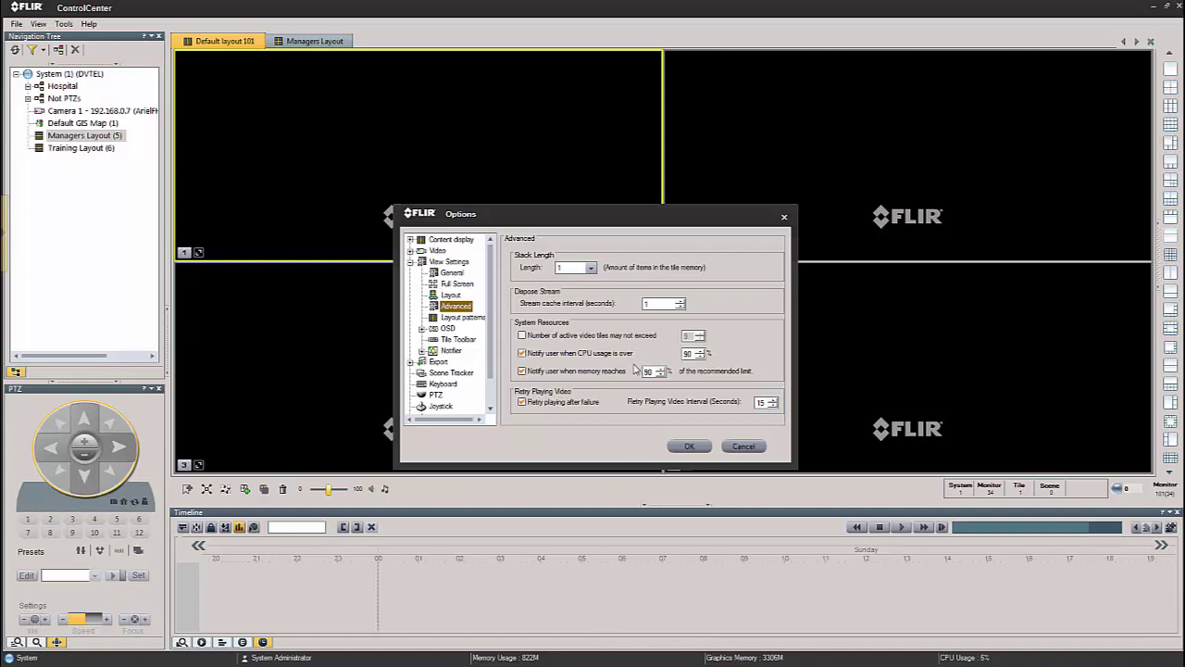
left_click(476, 319)
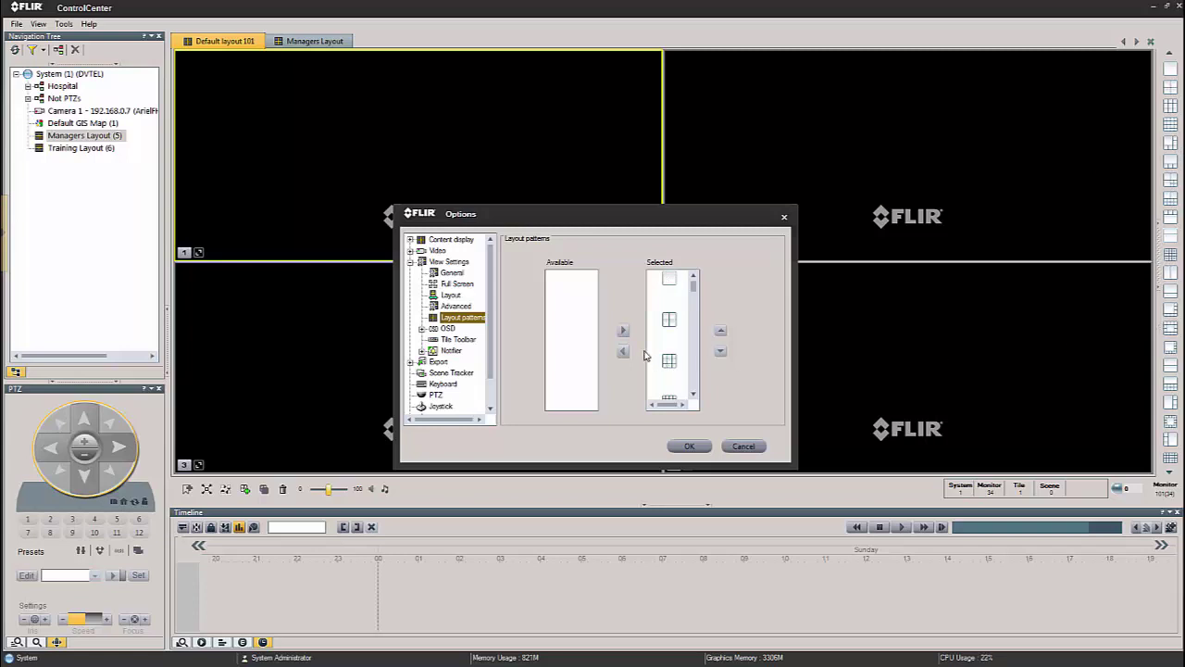
Move two grid layout patterns, including 3x3, from Selected to Available.
left_click(692, 395)
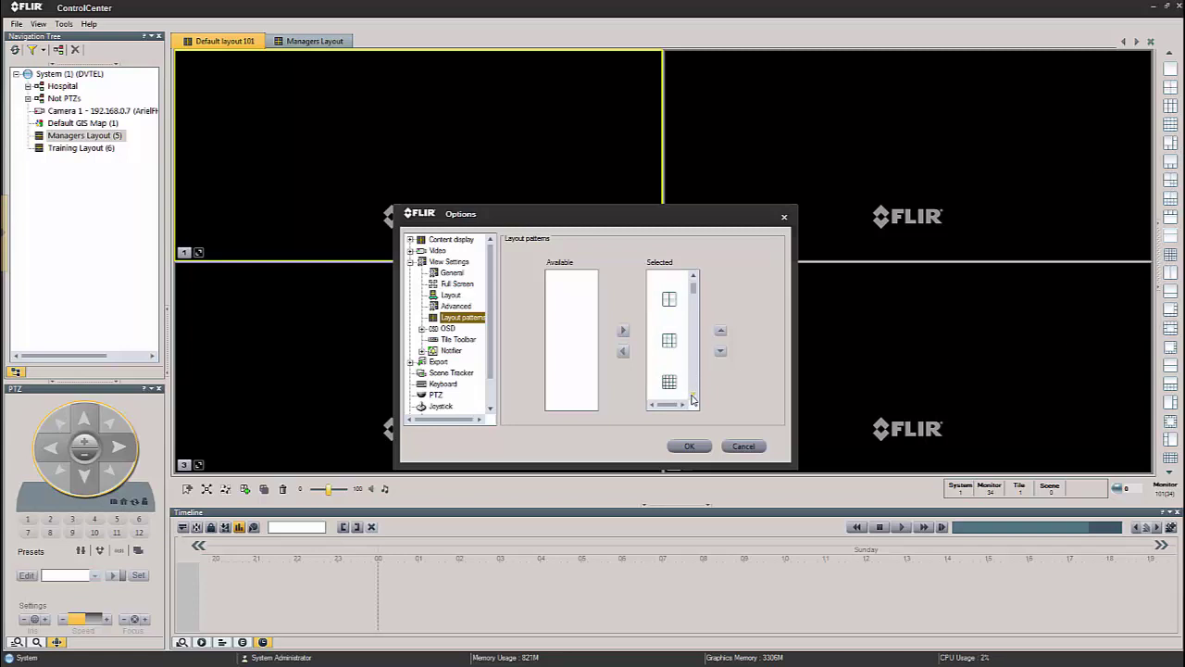
left_click(693, 394)
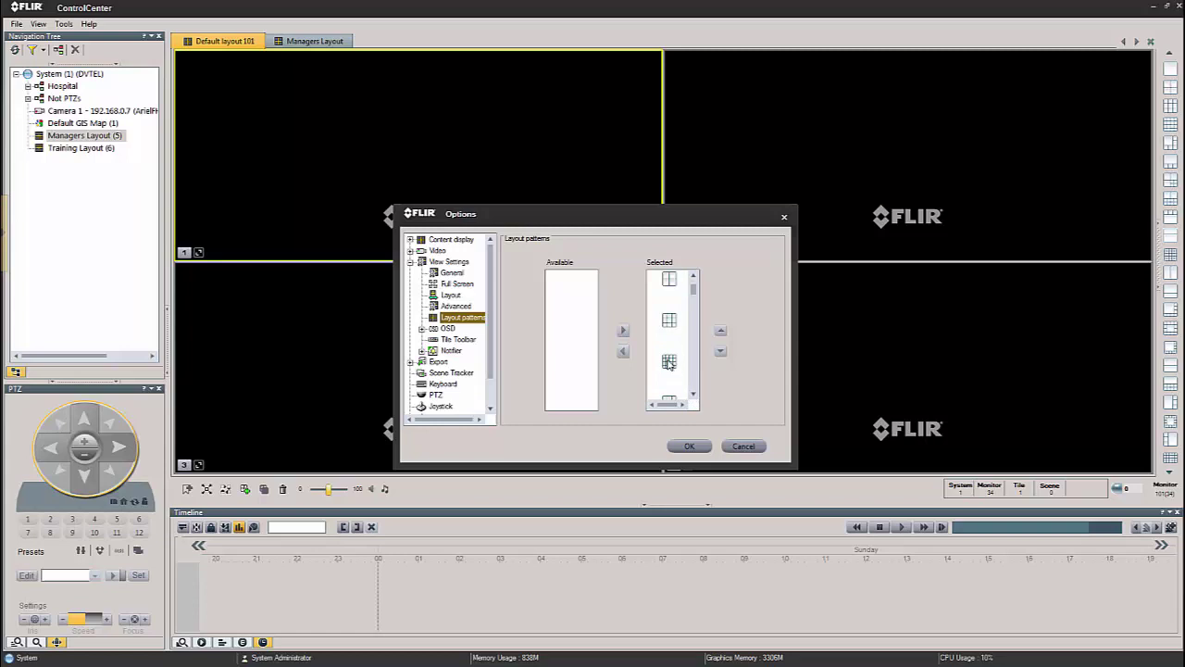
left_click(669, 363)
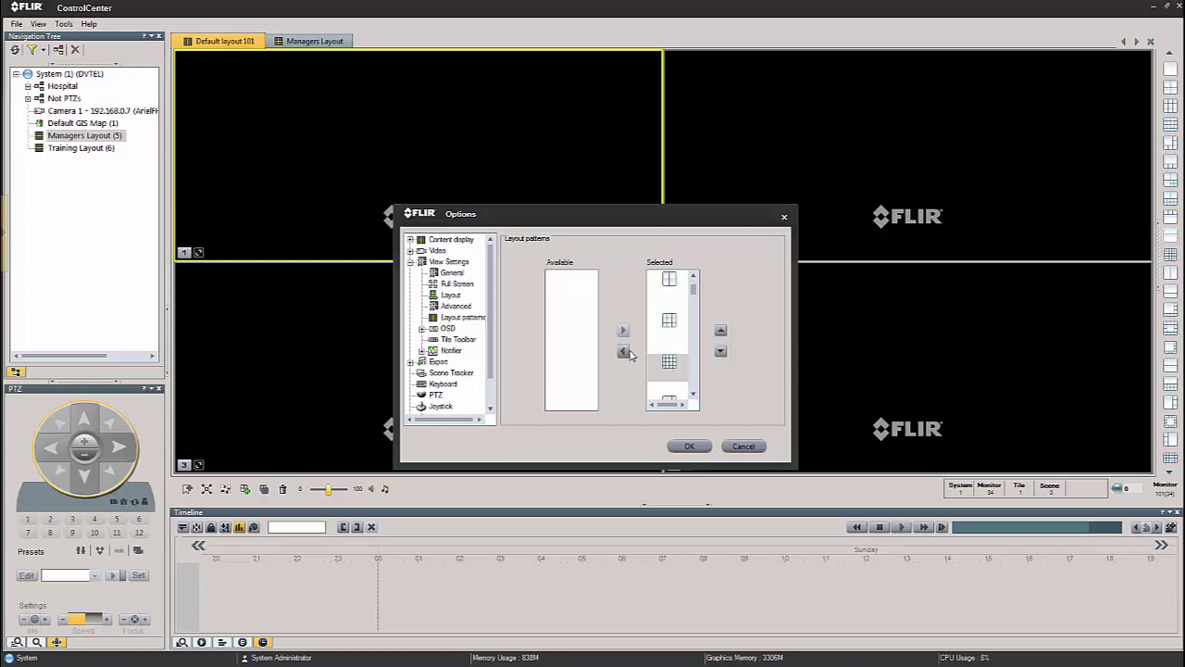
left_click(628, 353)
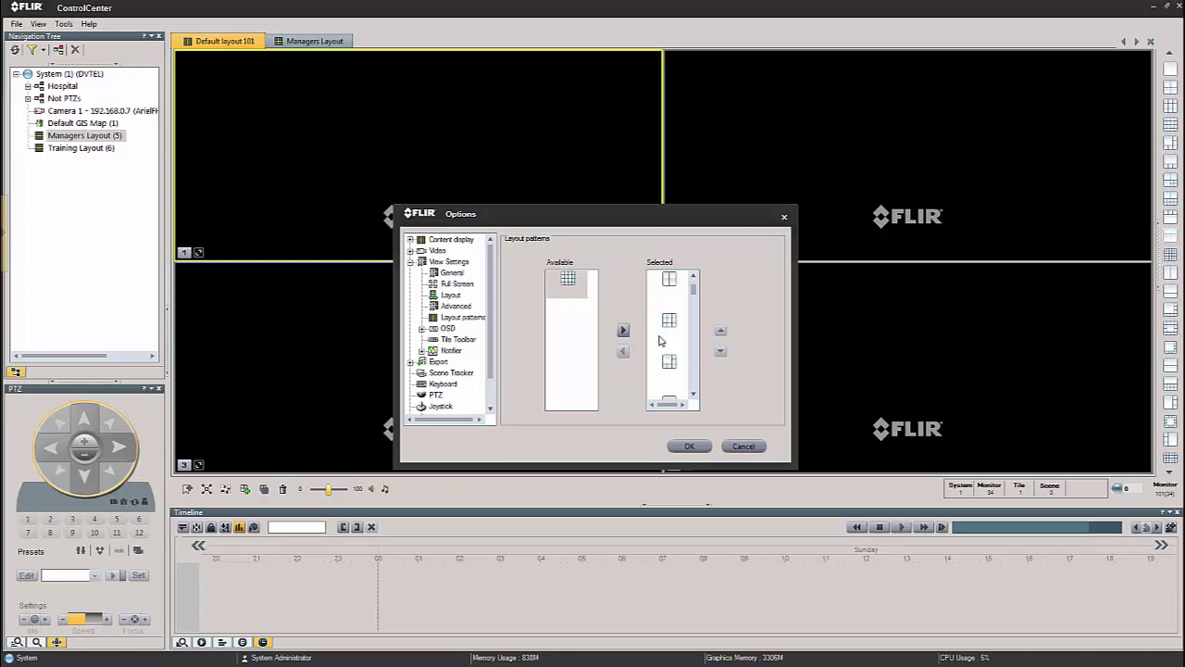
scroll(696, 385, "down", 3)
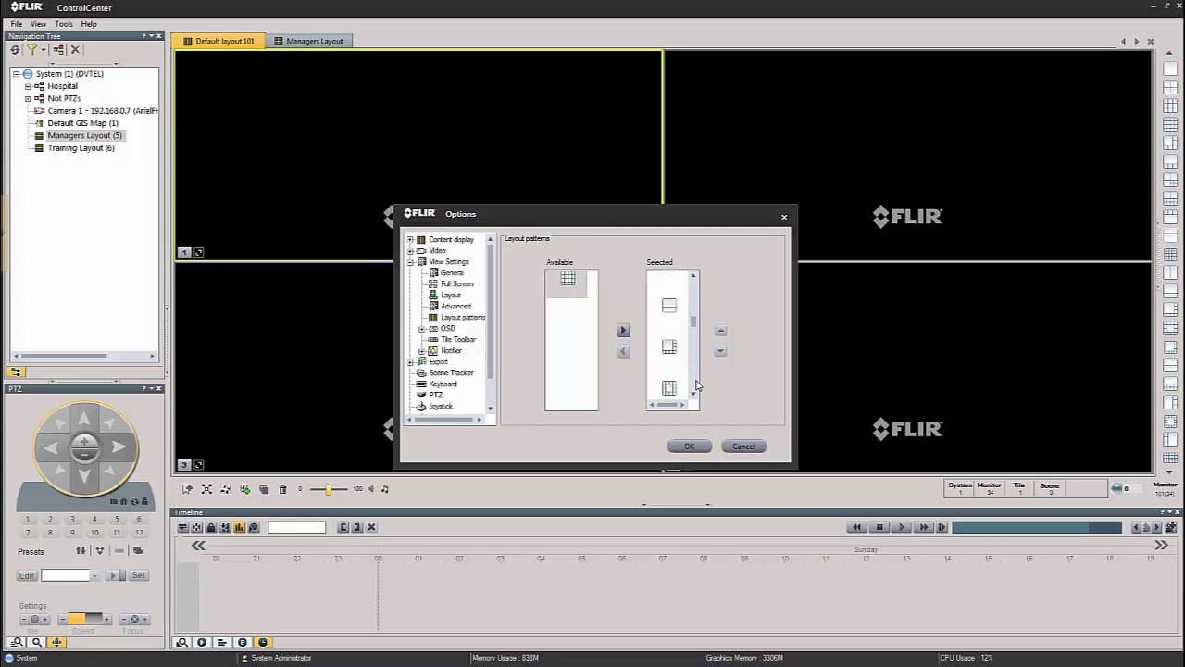
scroll(698, 307, "up", 1)
left_click(666, 358)
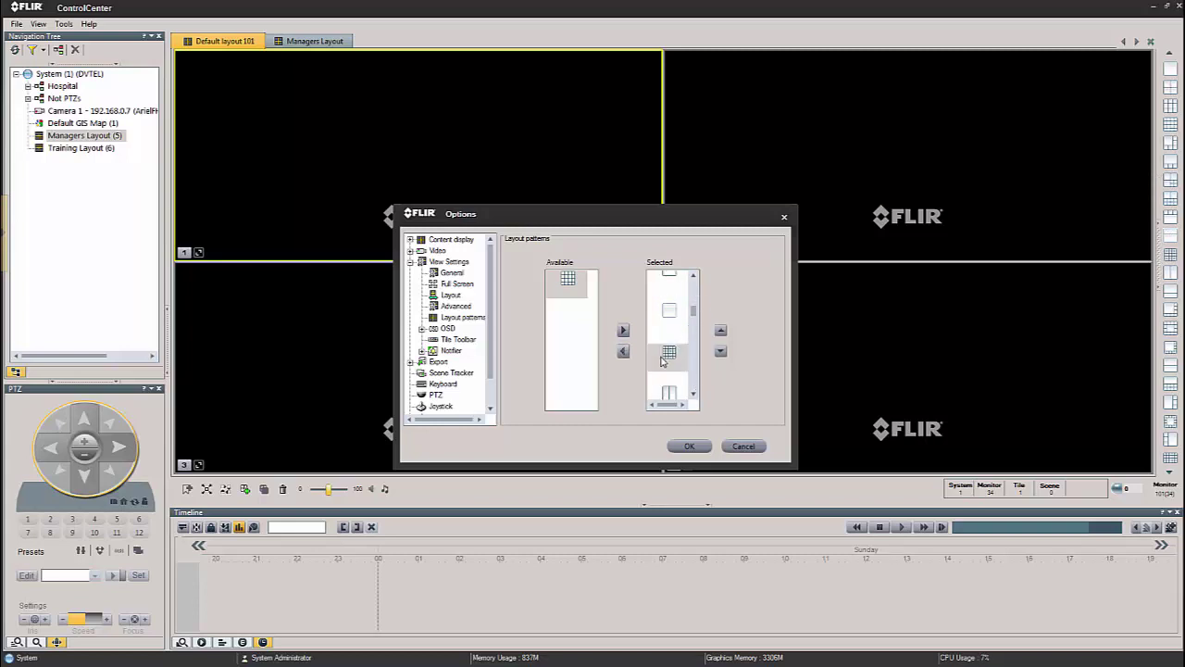
left_click(623, 351)
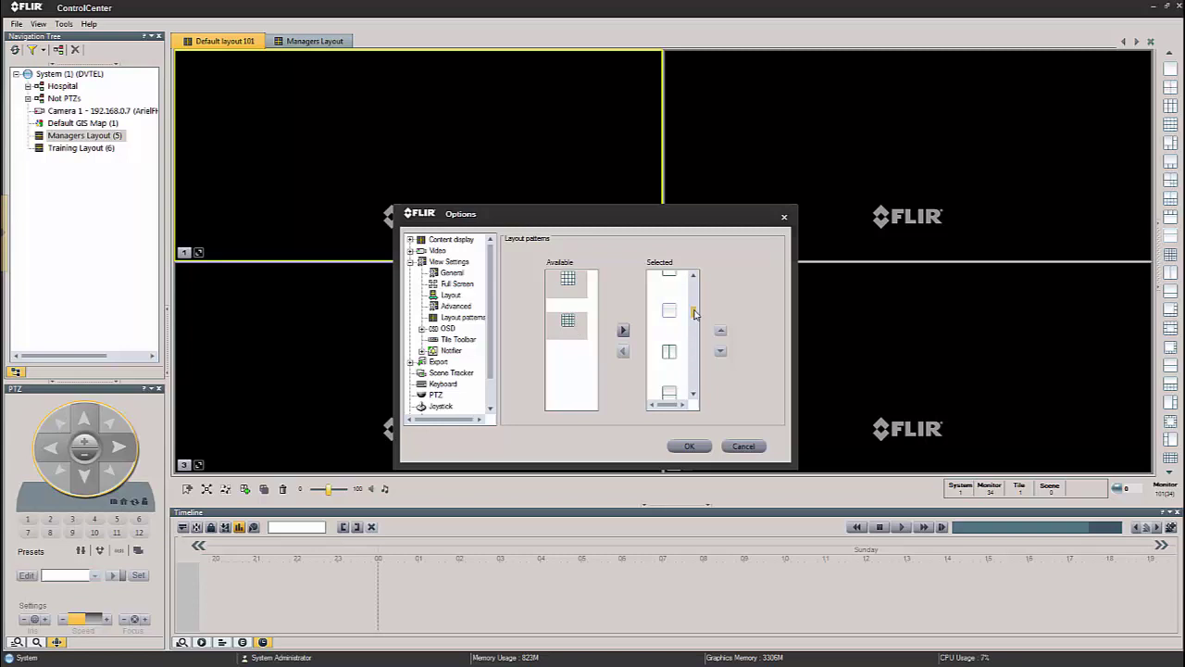
Move a grid pattern to the top of the Selected list and save with OK.
scroll(692, 312, "up", 2)
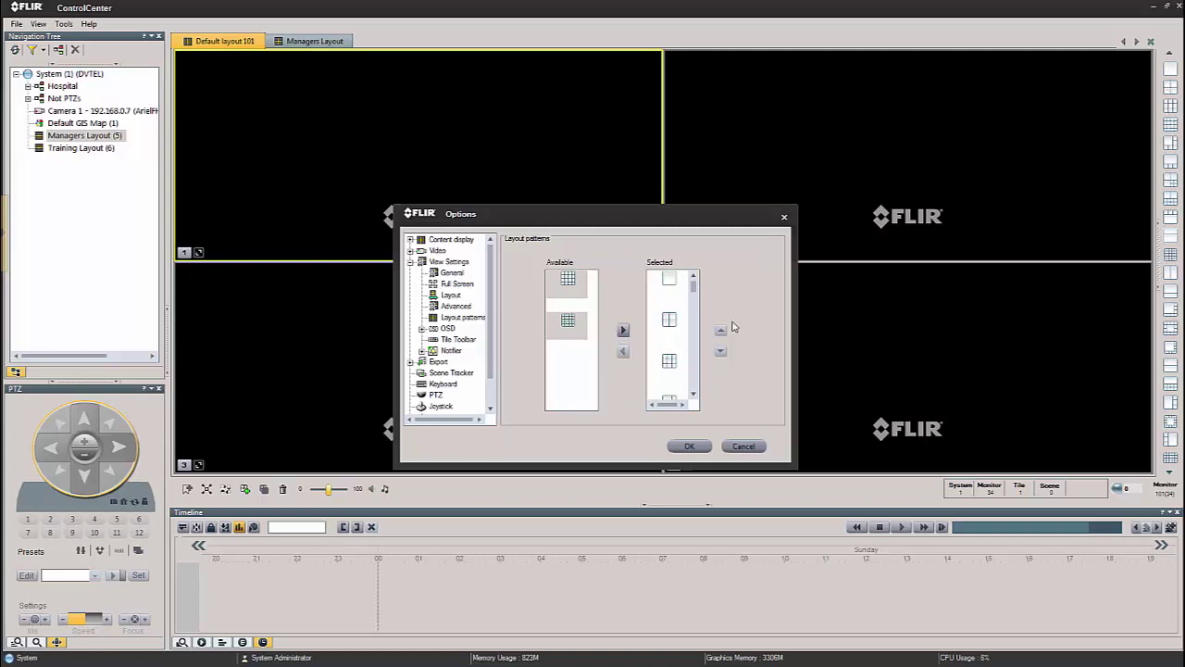
left_click(670, 361)
left_click(720, 331)
left_click(721, 330)
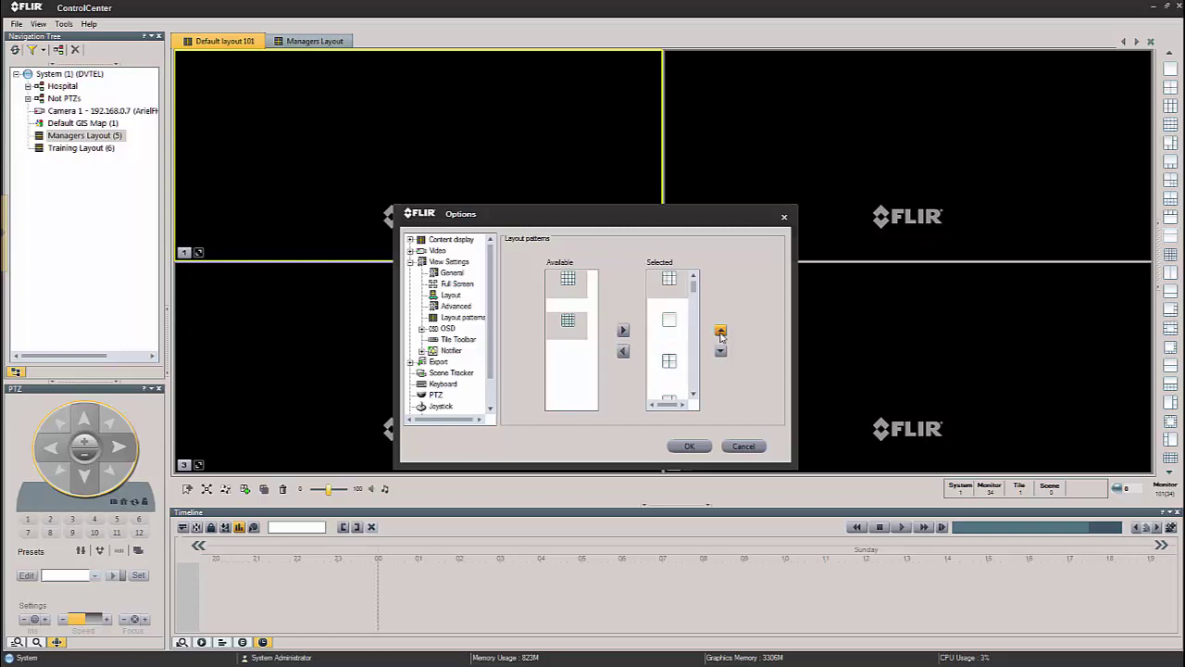
left_click(689, 445)
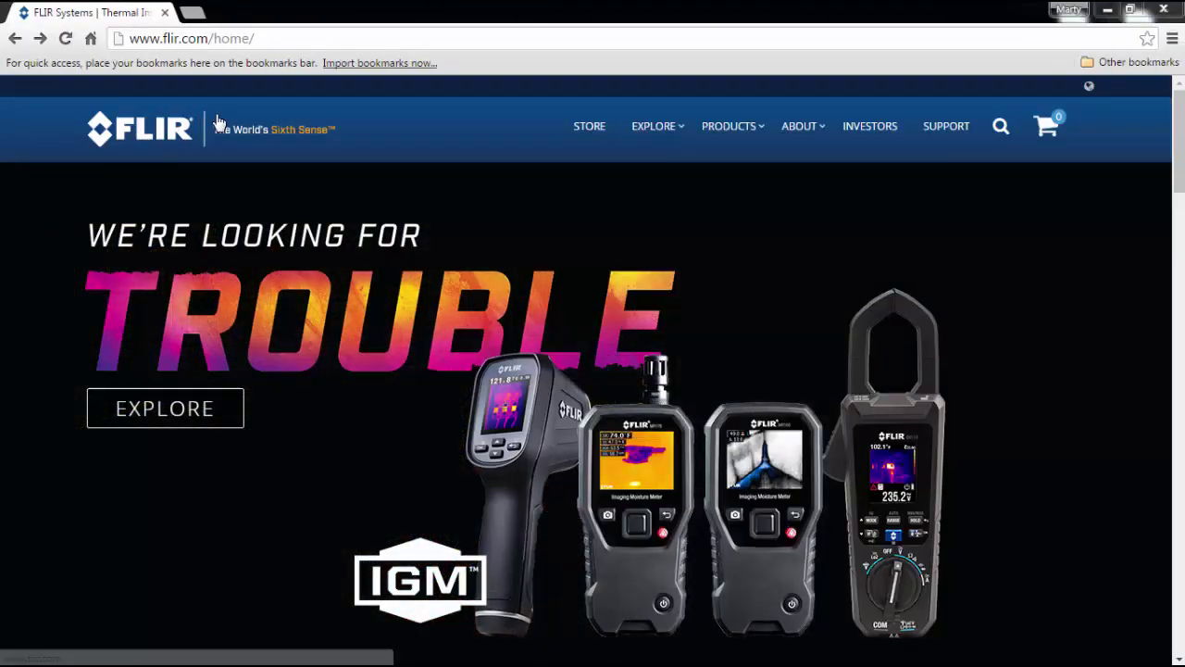
Navigate flir.com through Products > Security, then Support > Training.
left_click(192, 39)
mouse_move(655, 133)
mouse_move(718, 131)
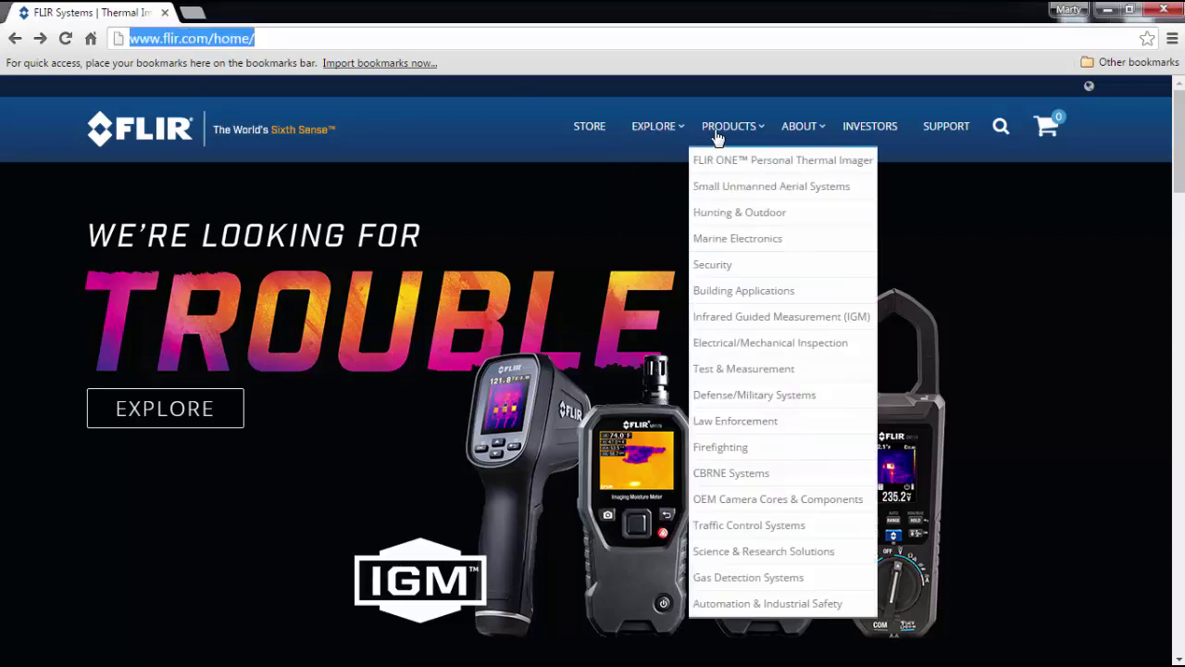
left_click(727, 266)
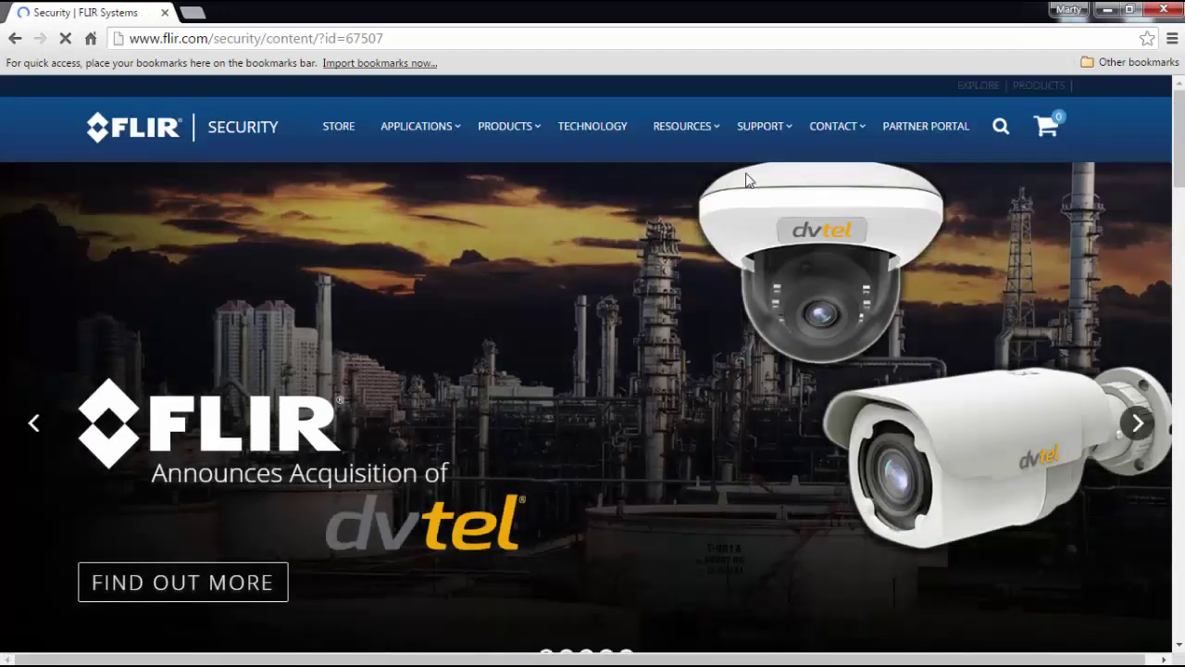
mouse_move(759, 137)
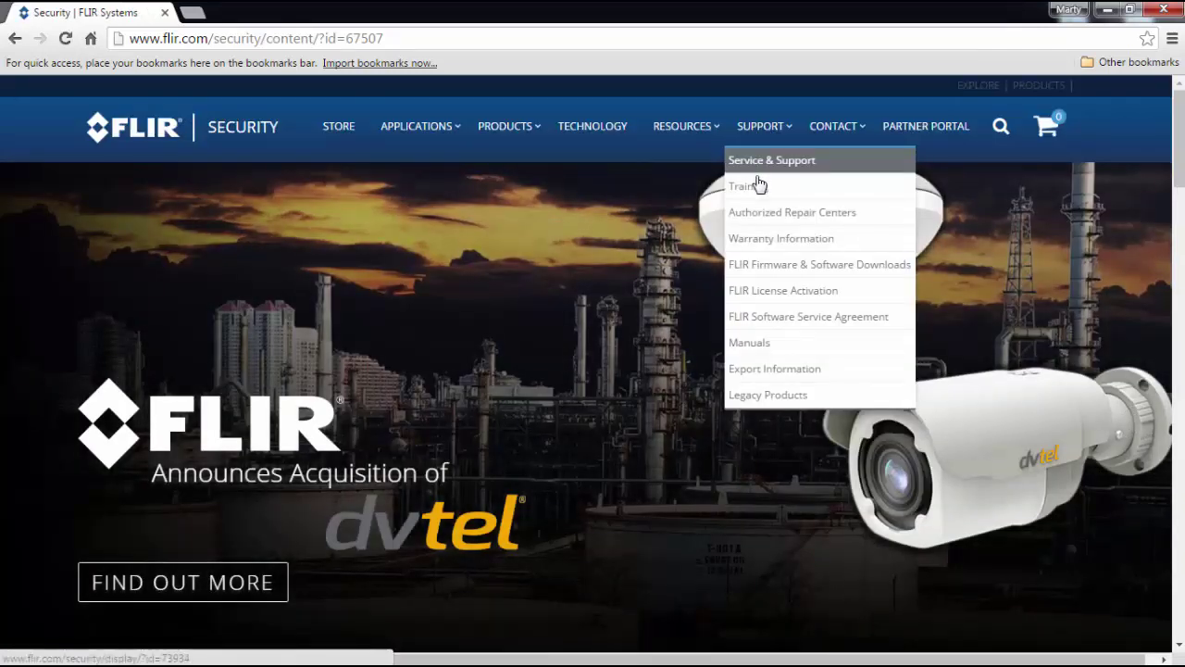
left_click(759, 188)
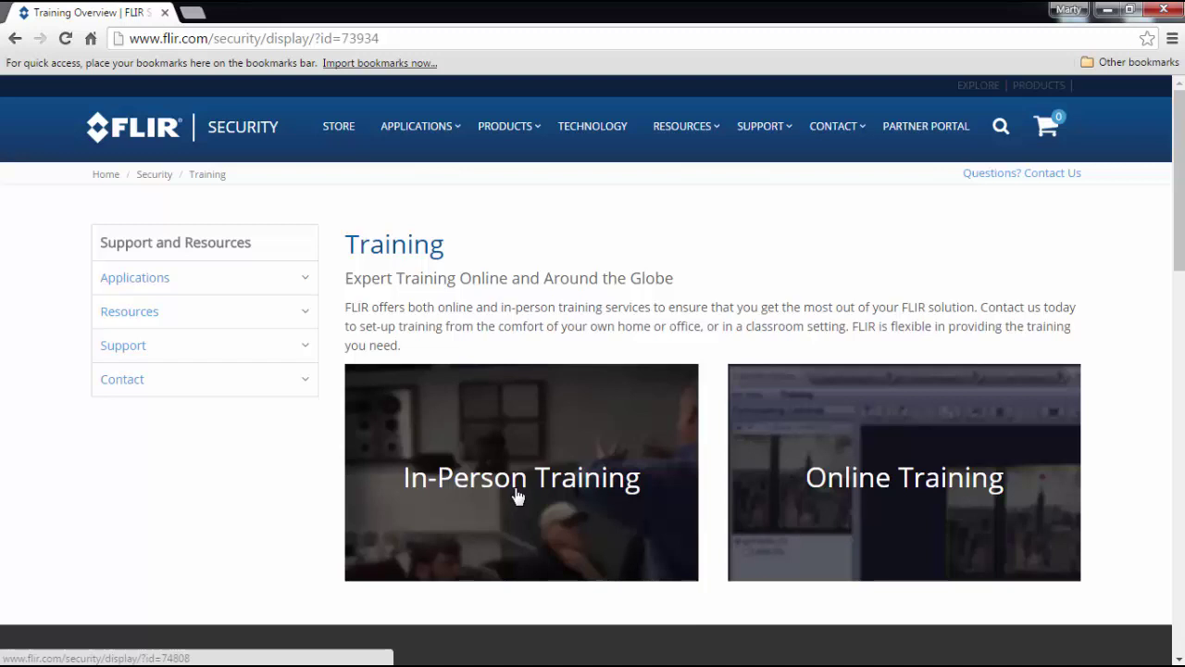
Open the Online Training page and browse its upcoming webinars, recorded webinars and video library.
left_click(880, 486)
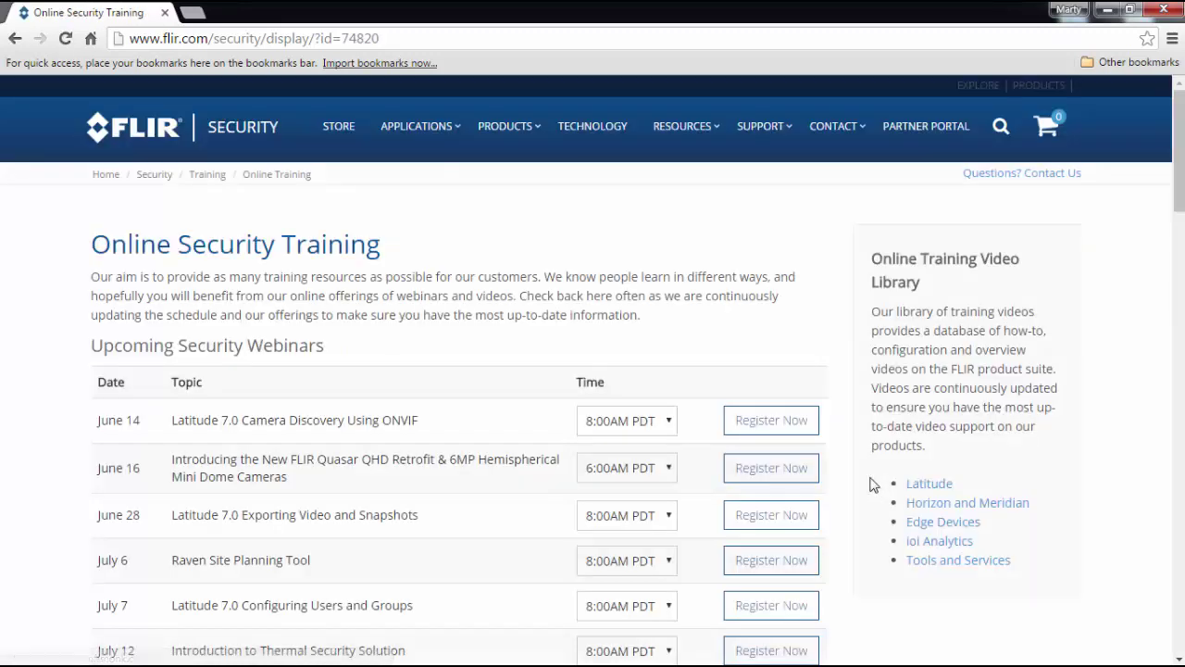
scroll(377, 333, "down", 1)
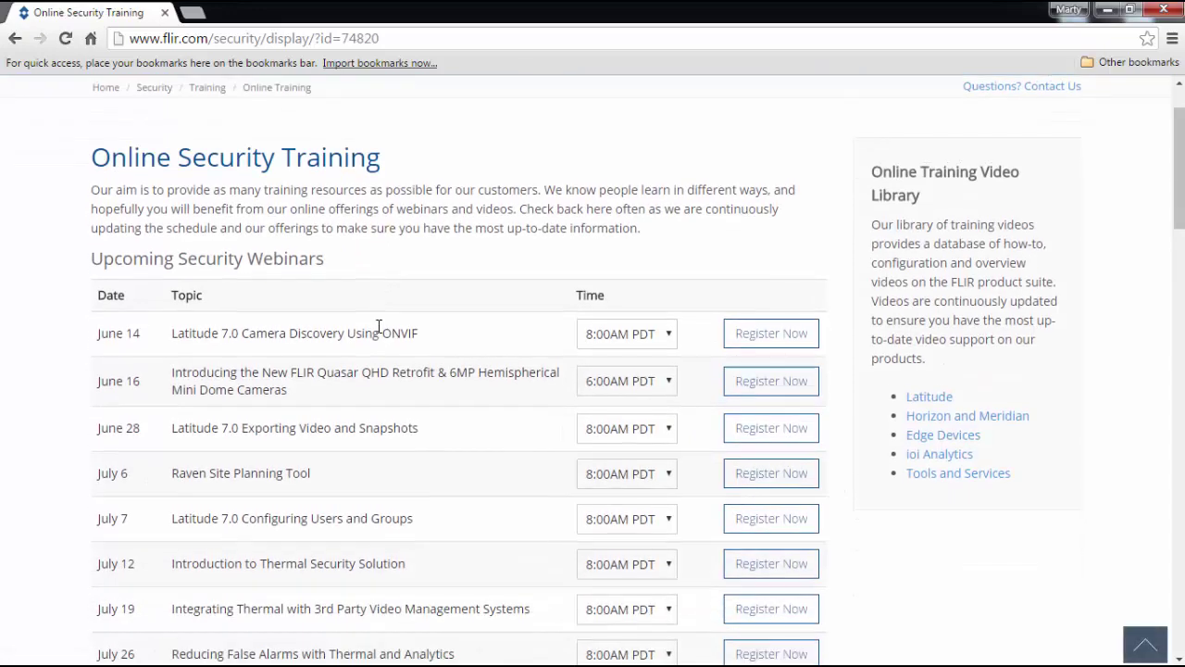
scroll(377, 333, "down", 2)
scroll(376, 334, "down", 5)
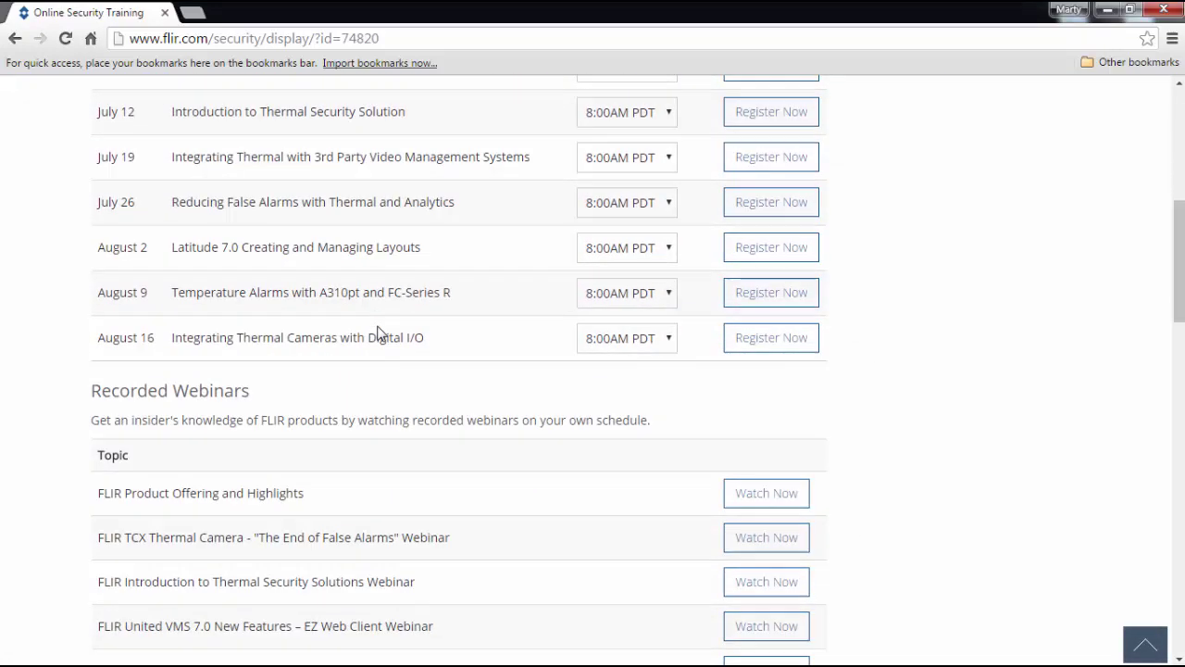
scroll(380, 328, "down", 3)
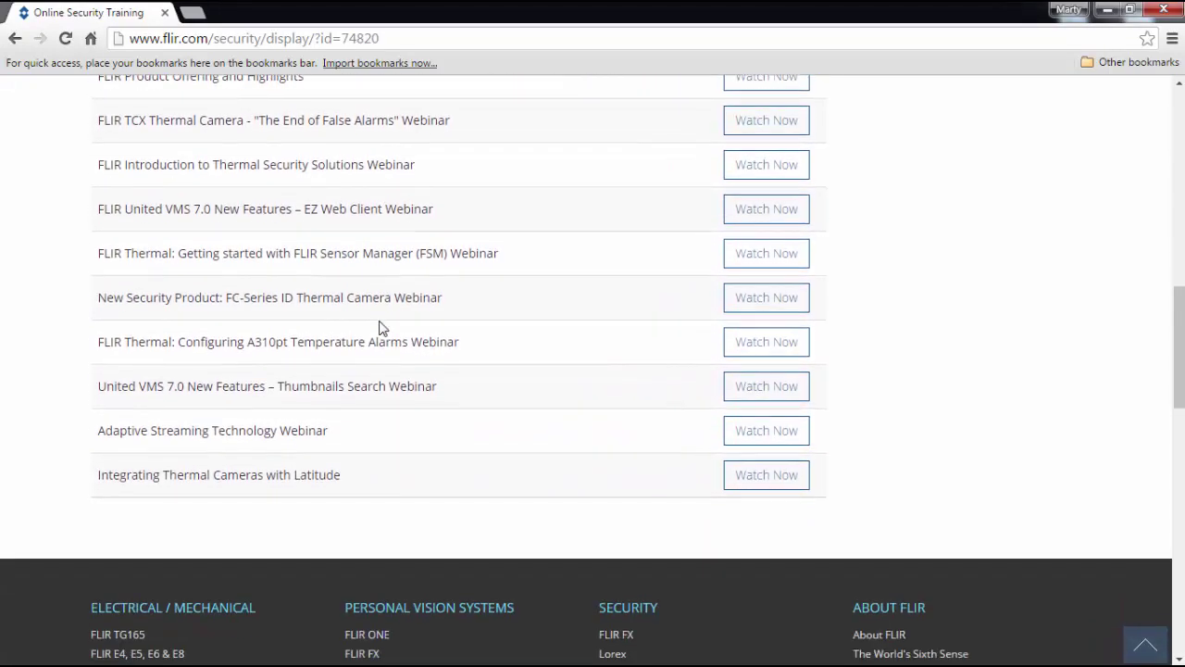
scroll(380, 326, "up", 1)
scroll(380, 326, "up", 8)
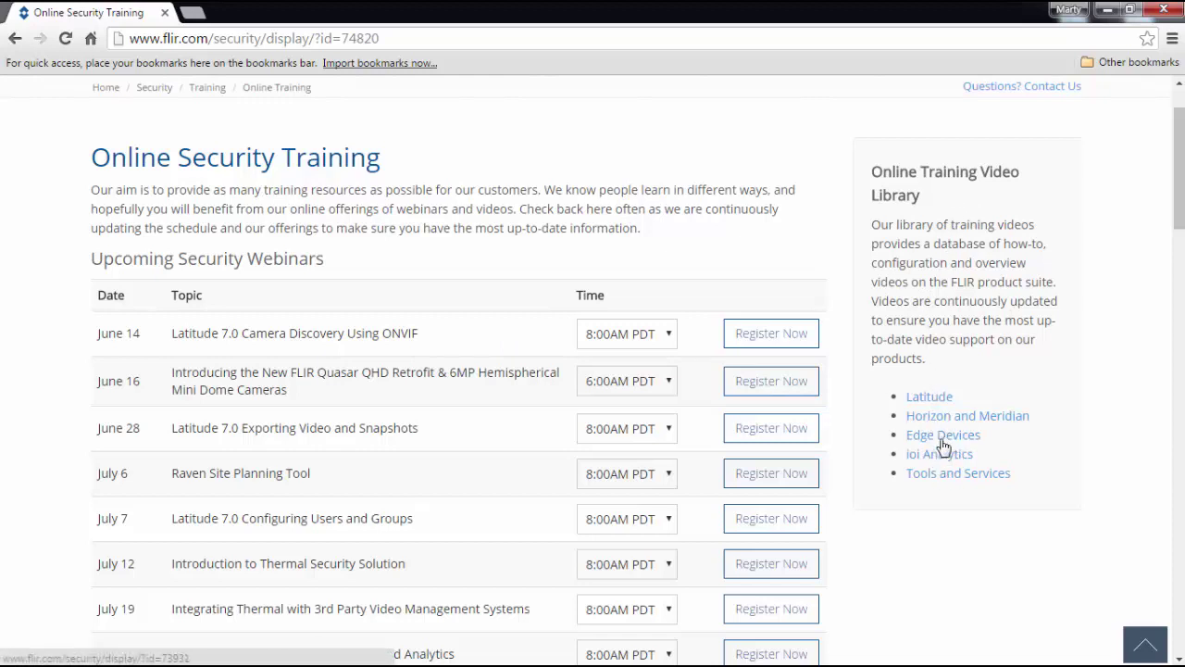
Open the Latitude video library and browse the Latitude 7.0 training video thumbnails.
left_click(929, 398)
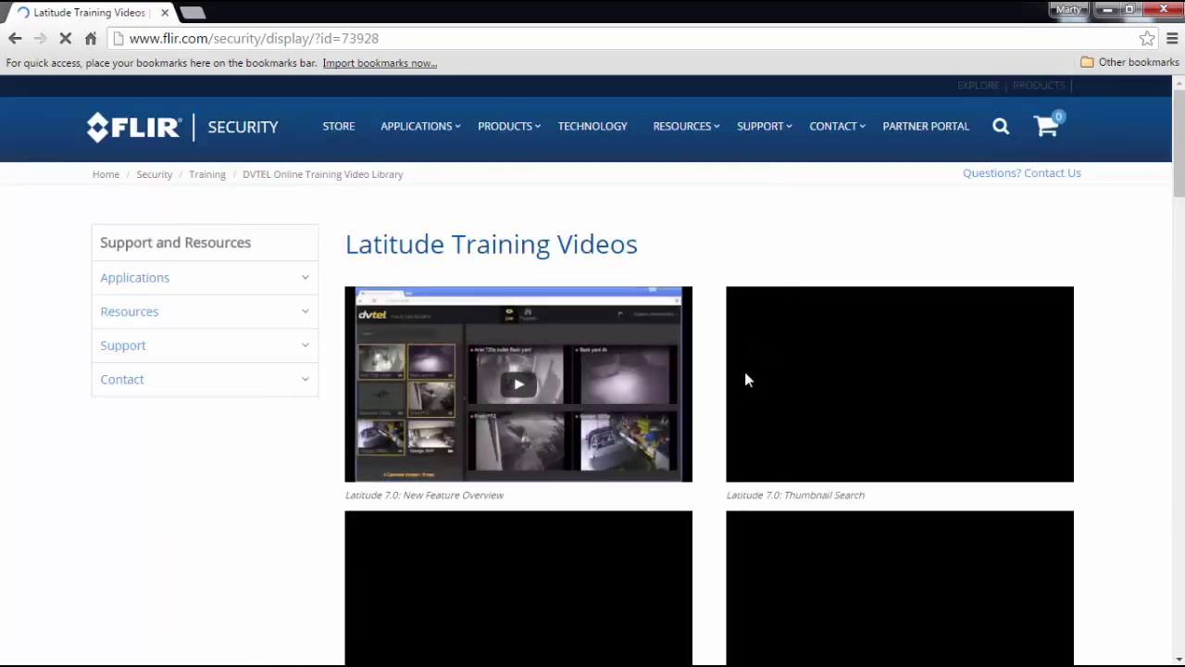
scroll(1096, 382, "down", 1)
scroll(1096, 381, "down", 6)
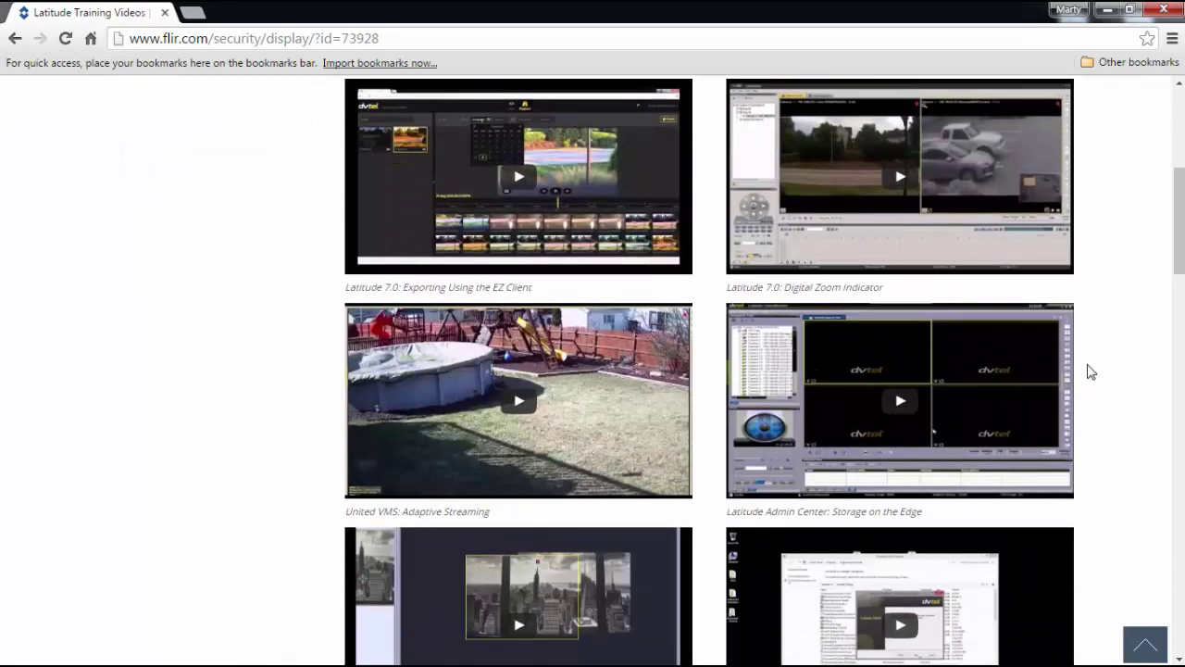
scroll(1091, 371, "down", 3)
scroll(1089, 361, "up", 6)
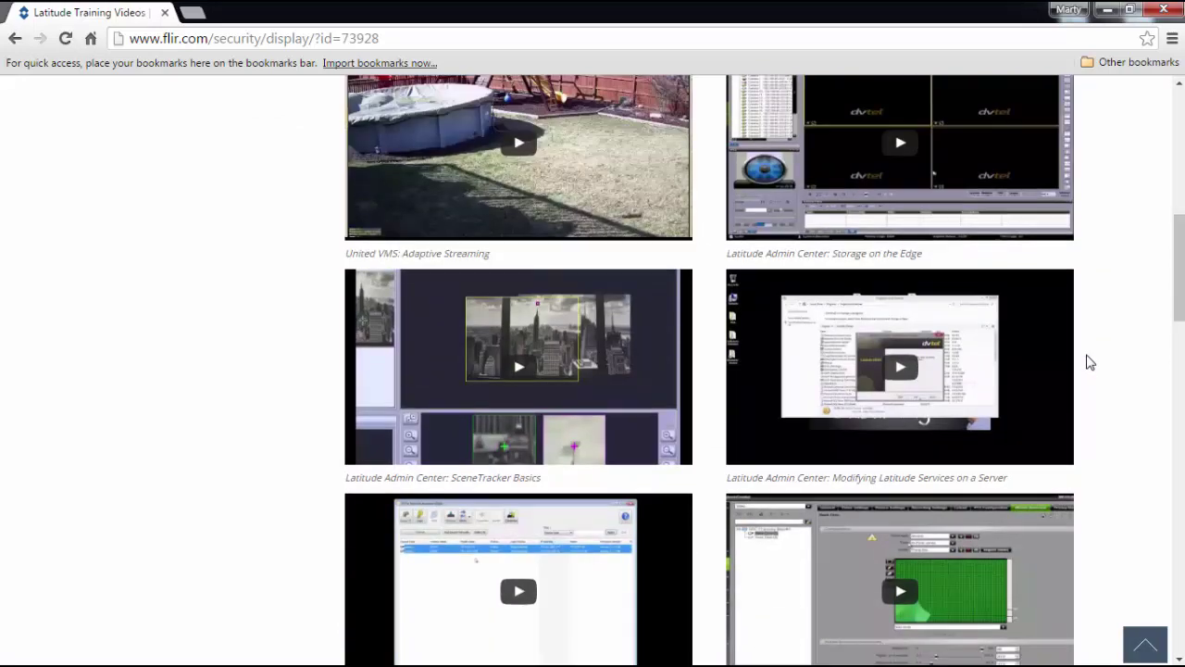
scroll(1090, 359, "up", 4)
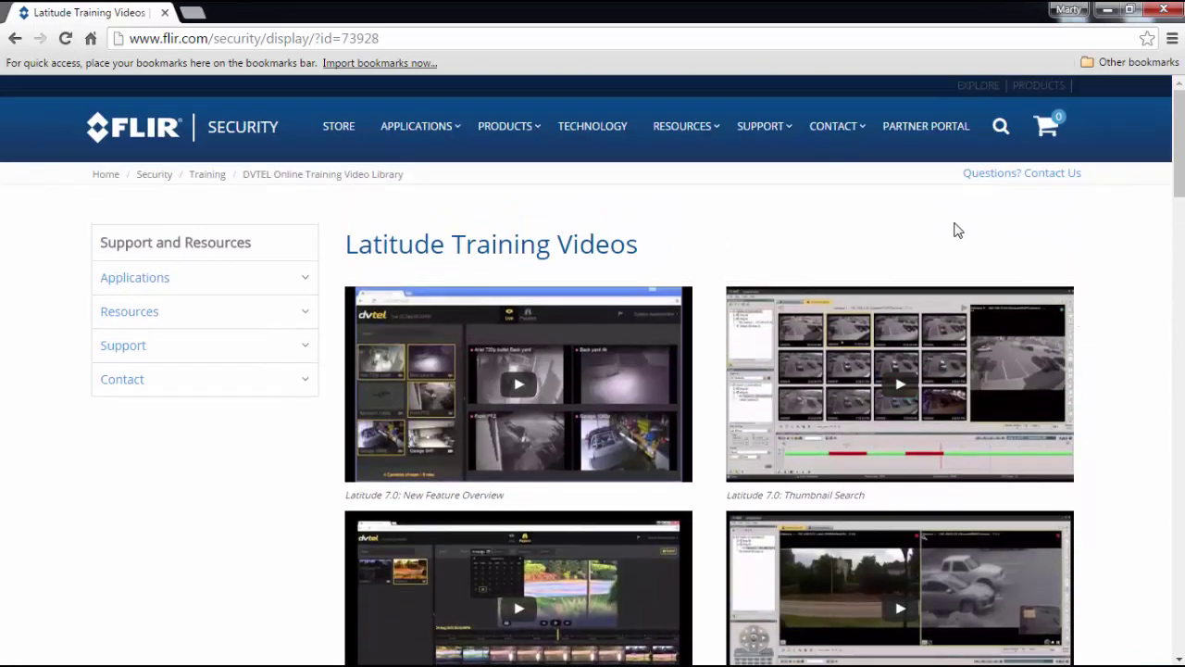